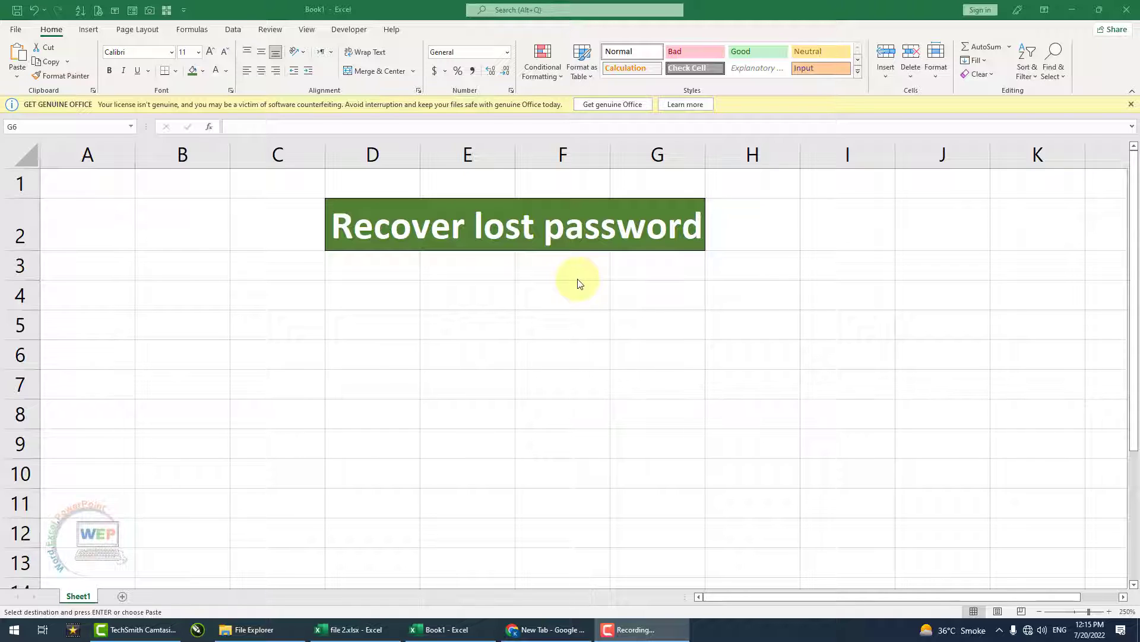
Paste the title banner and enter the headers Name and Father's name in D3:E3.
key(ctrl+v)
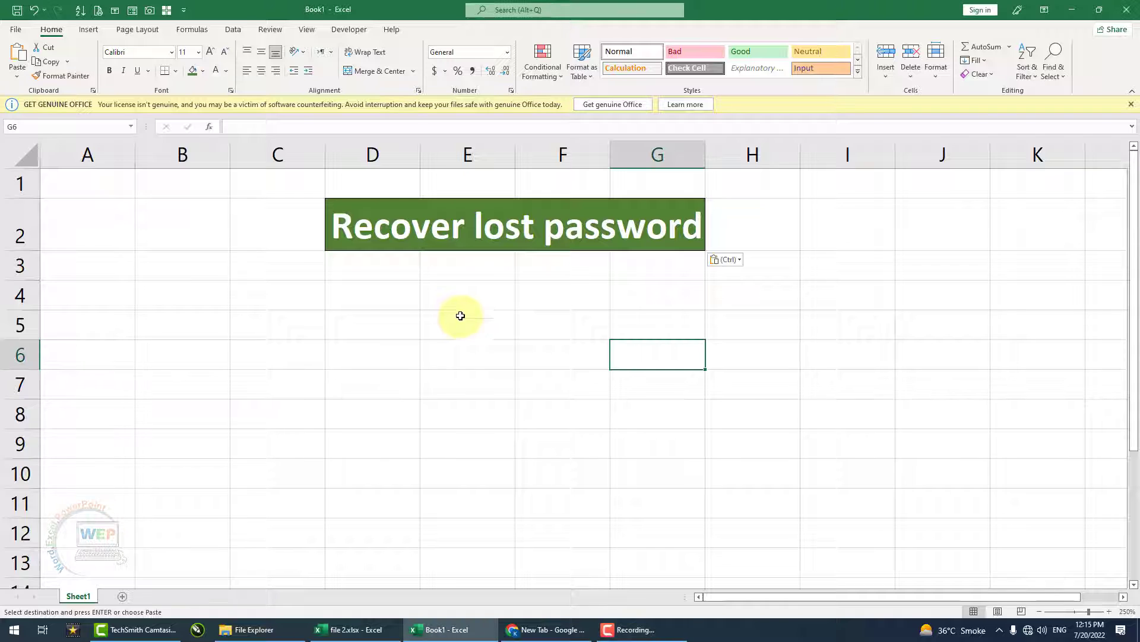
click(377, 275)
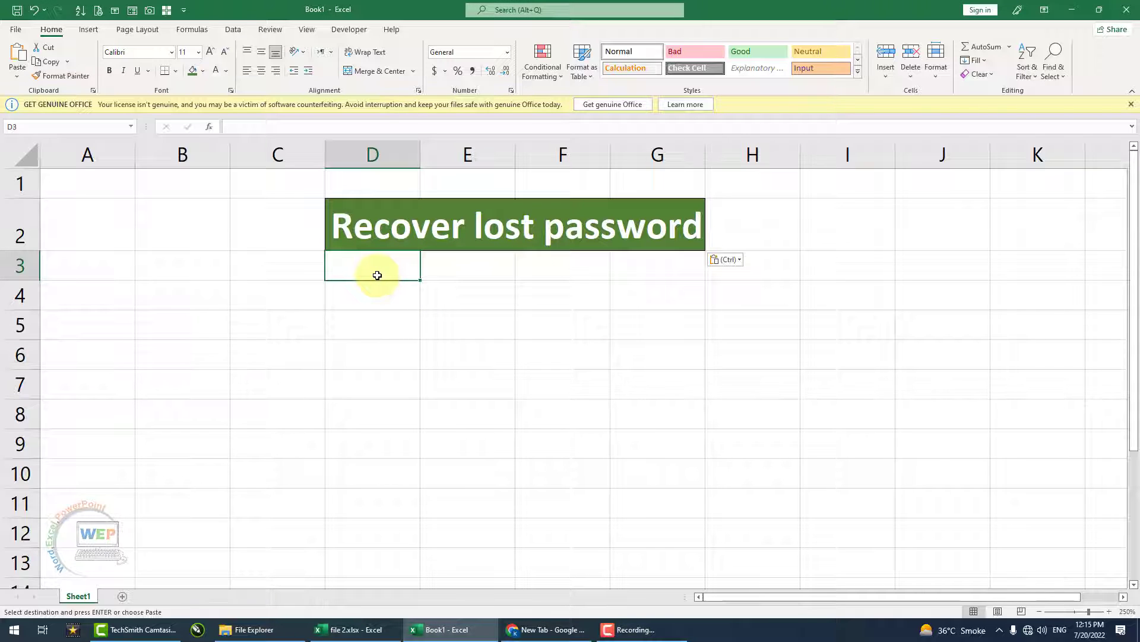
text(Nam)
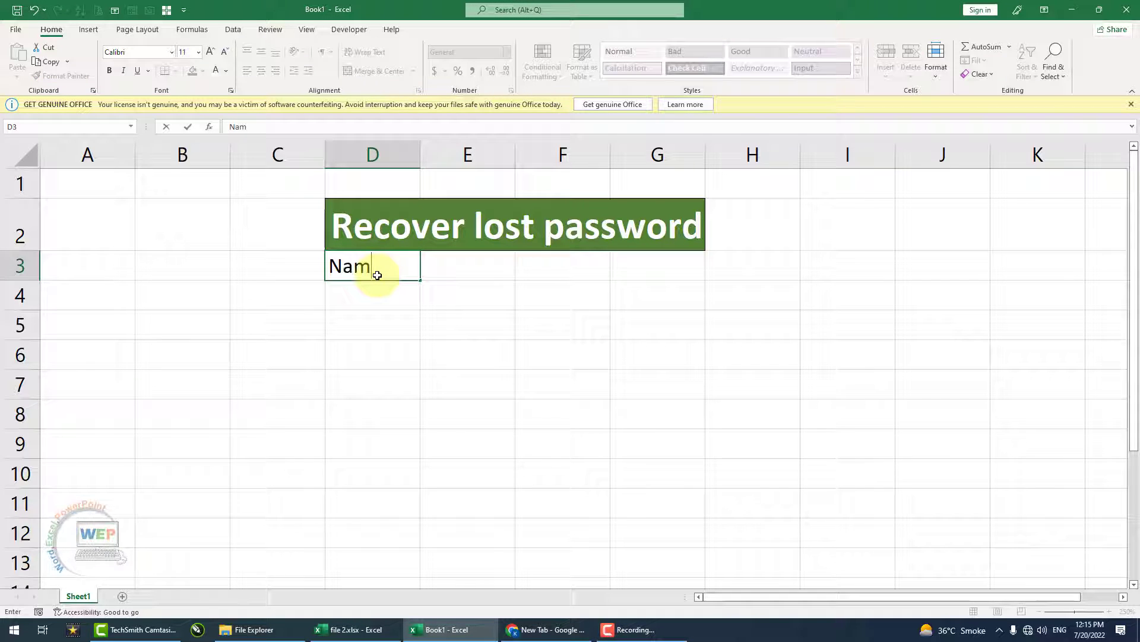
text(e)
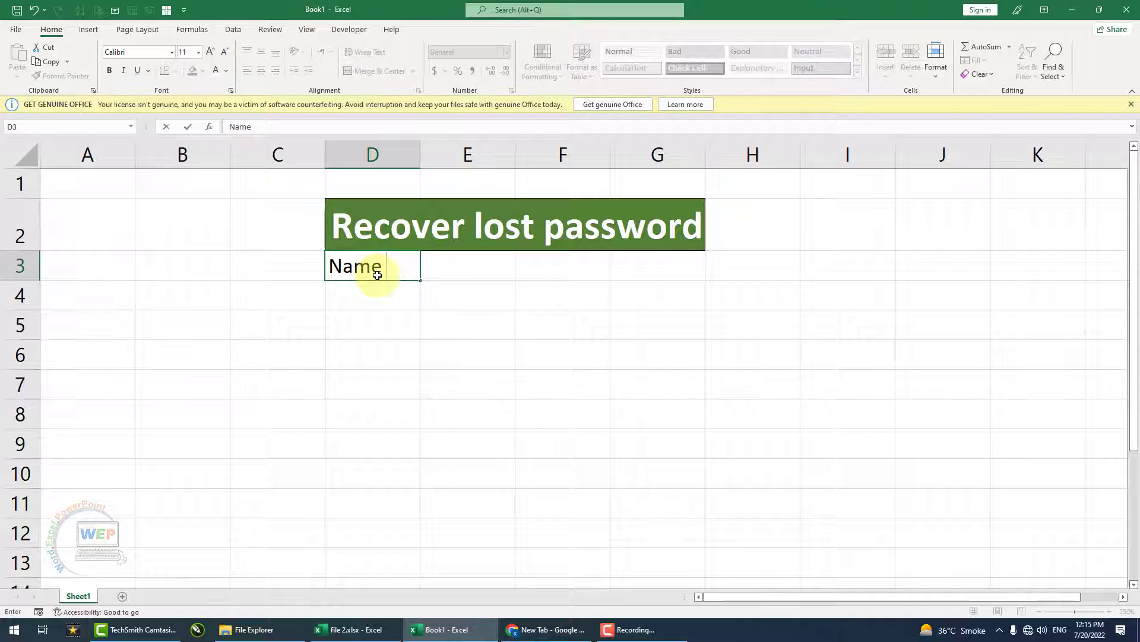
key(Tab)
text(F)
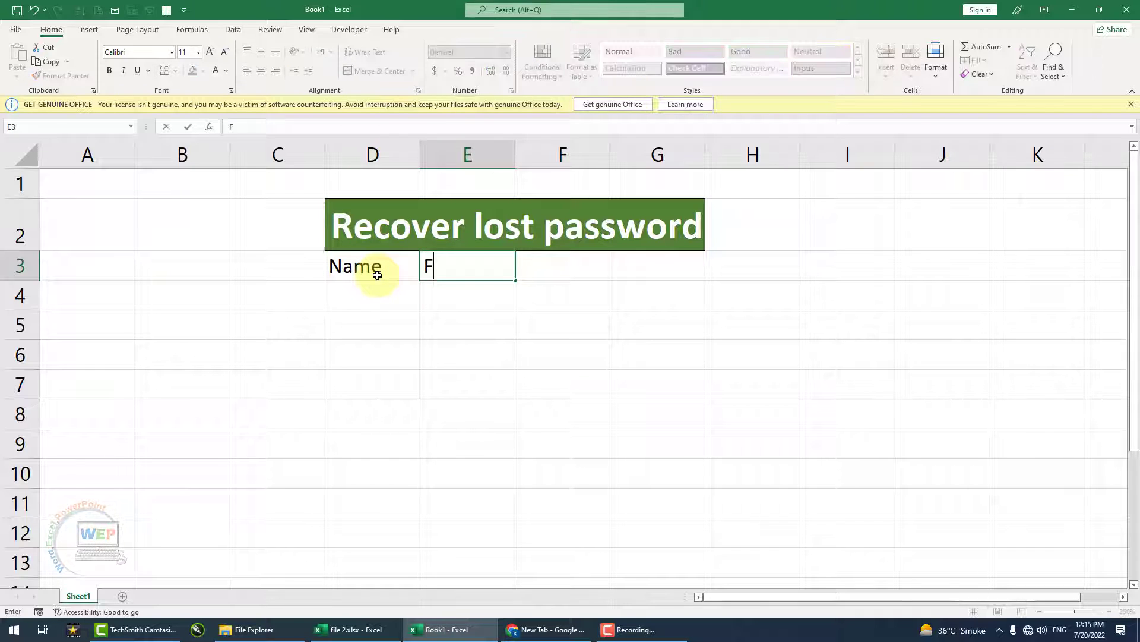
text(ath)
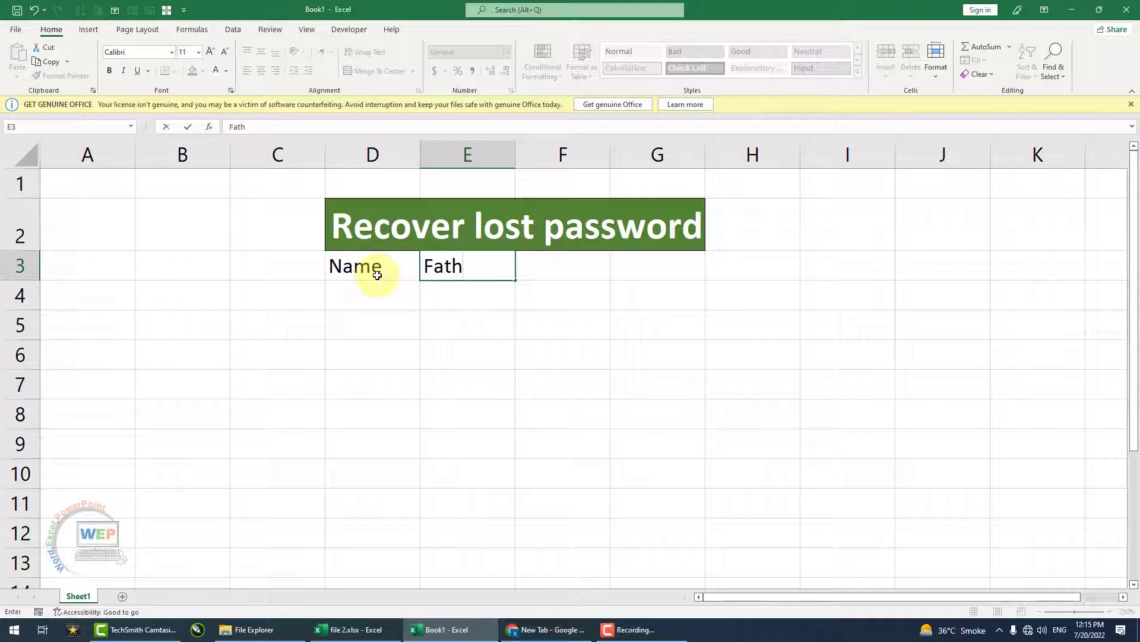
text(er's)
text(nam)
key(BackSpace)
key(BackSpace)
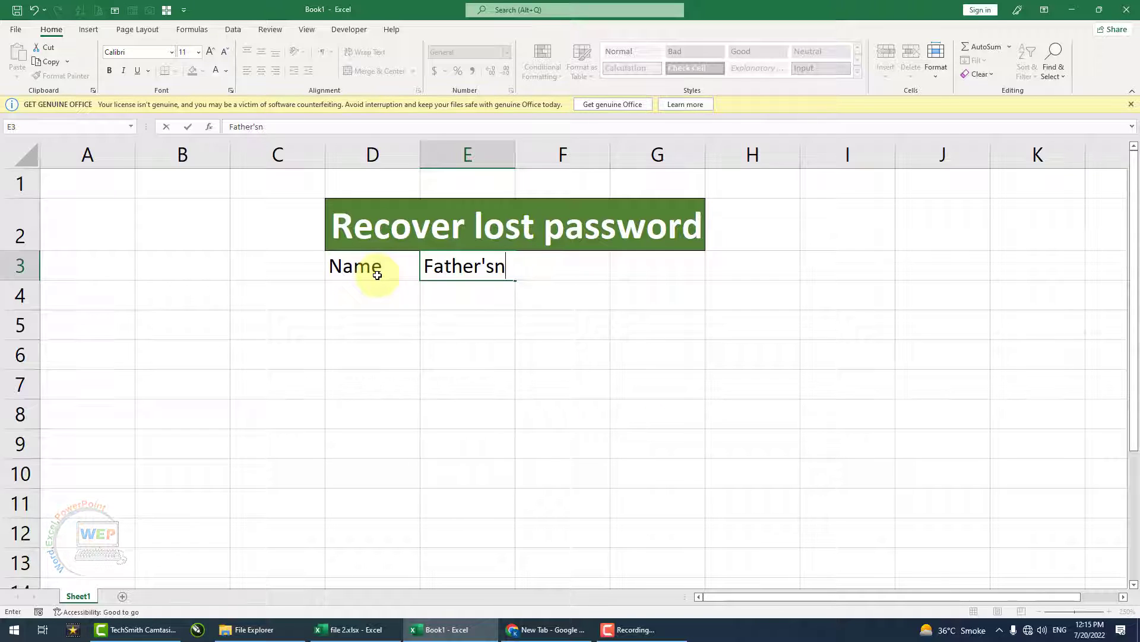
key(BackSpace)
text(name)
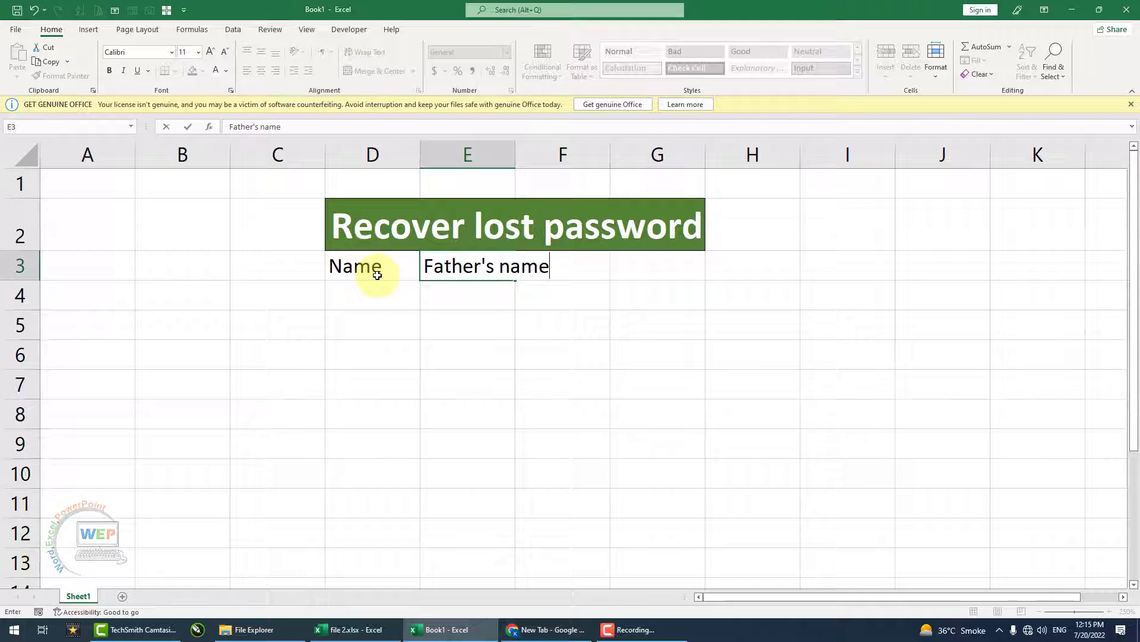
key(Tab)
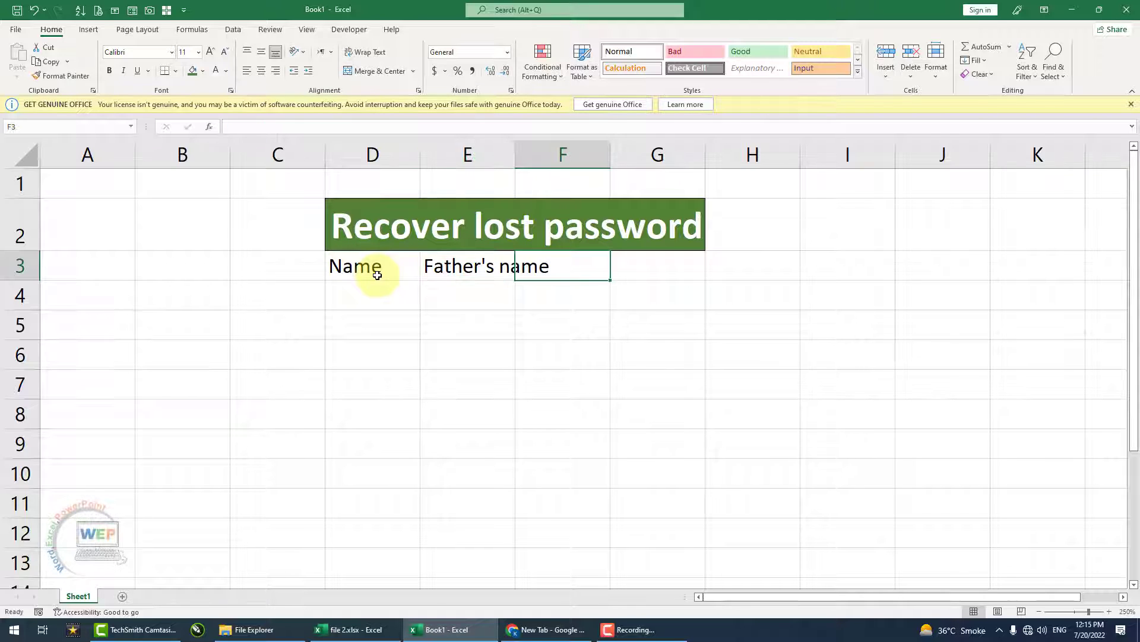
Add the bio and chem headers in F3 and G3.
text(bio)
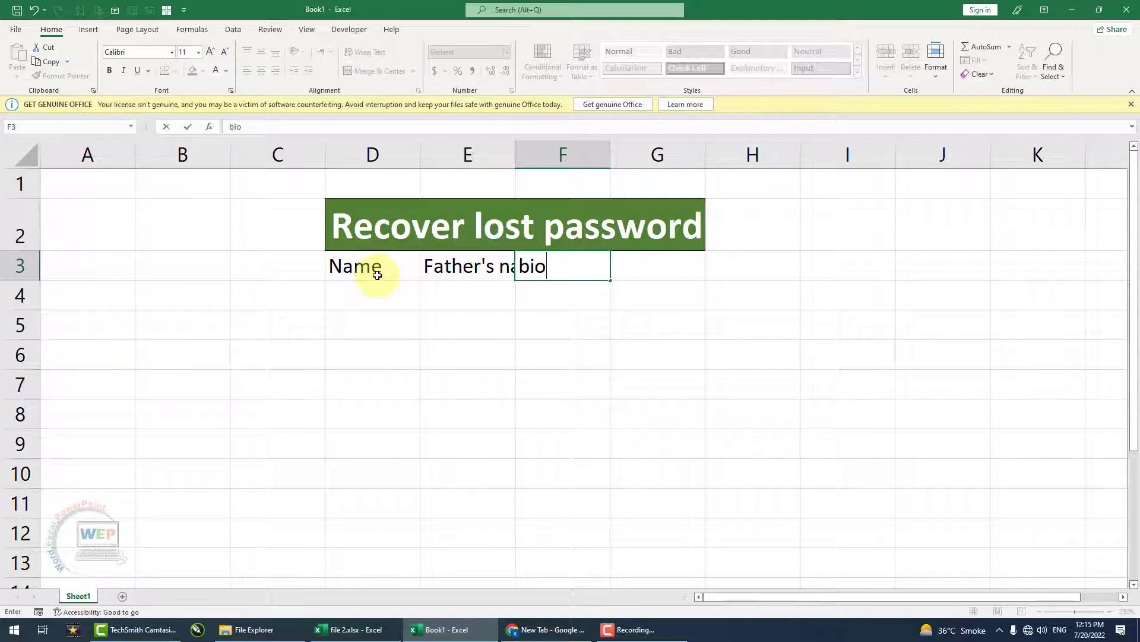
key(Tab)
text(ch)
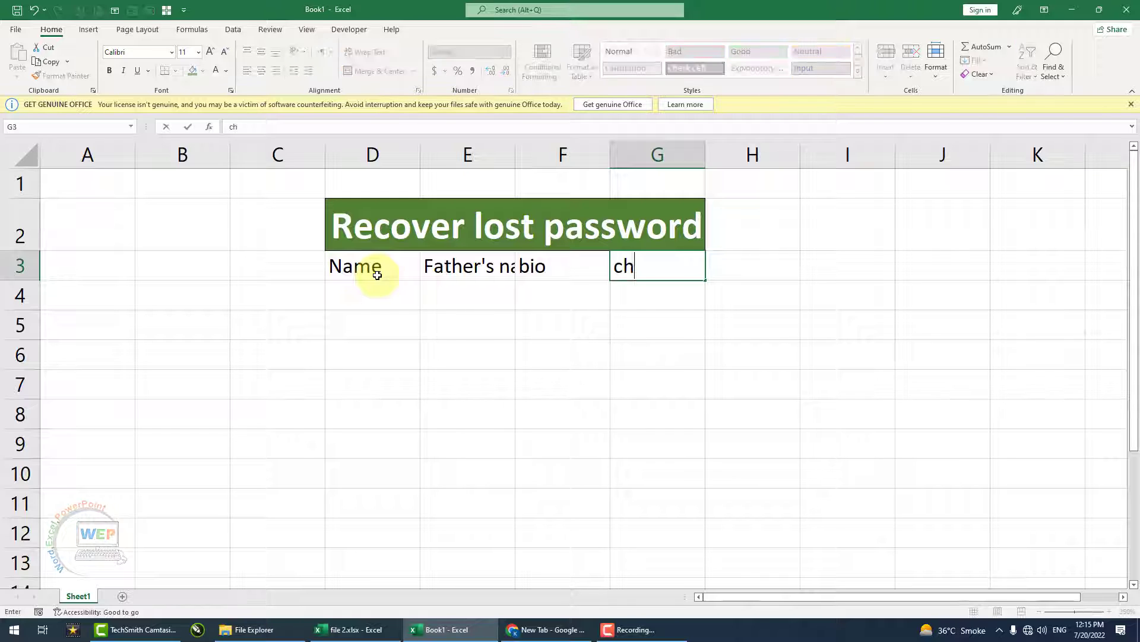
text(em)
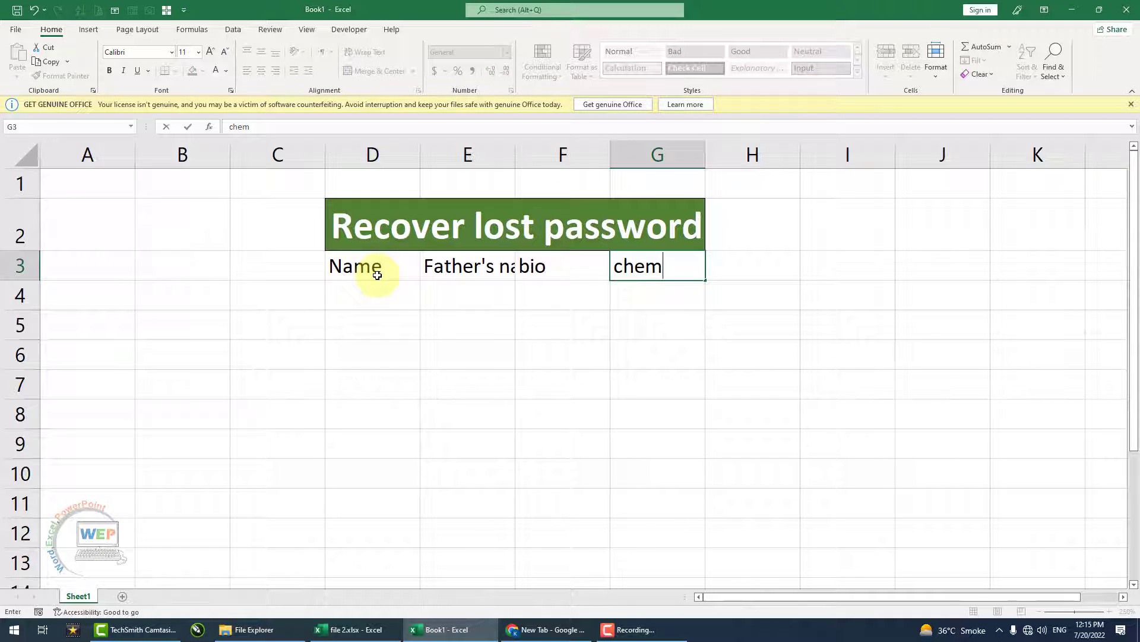
click(475, 351)
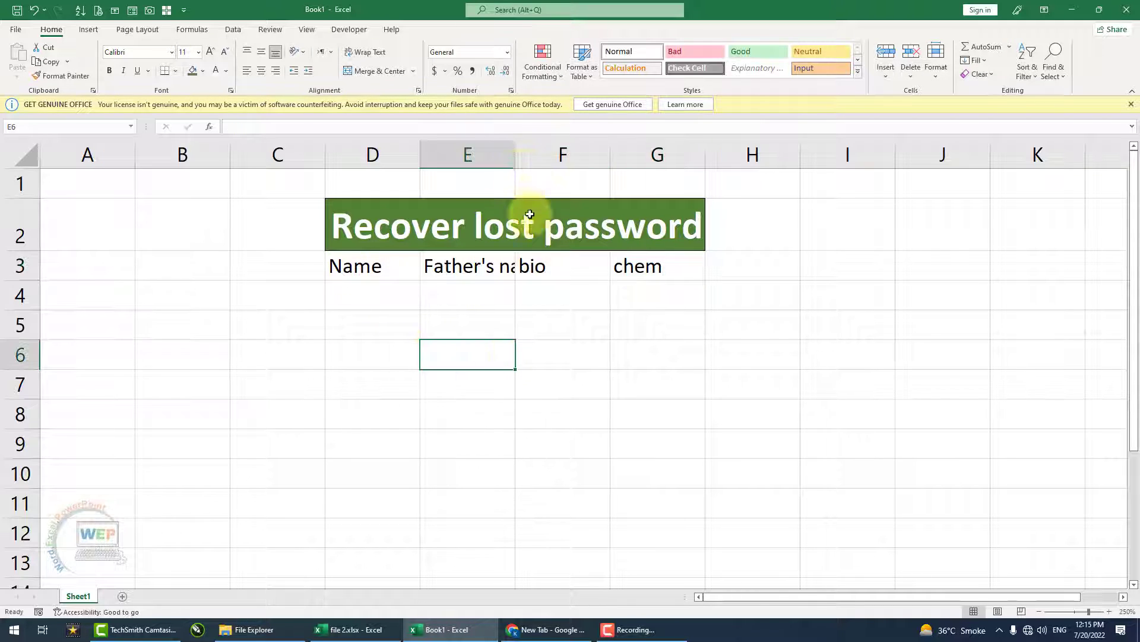
Widen column E to fit Father's name.
drag(515, 155, 536, 156)
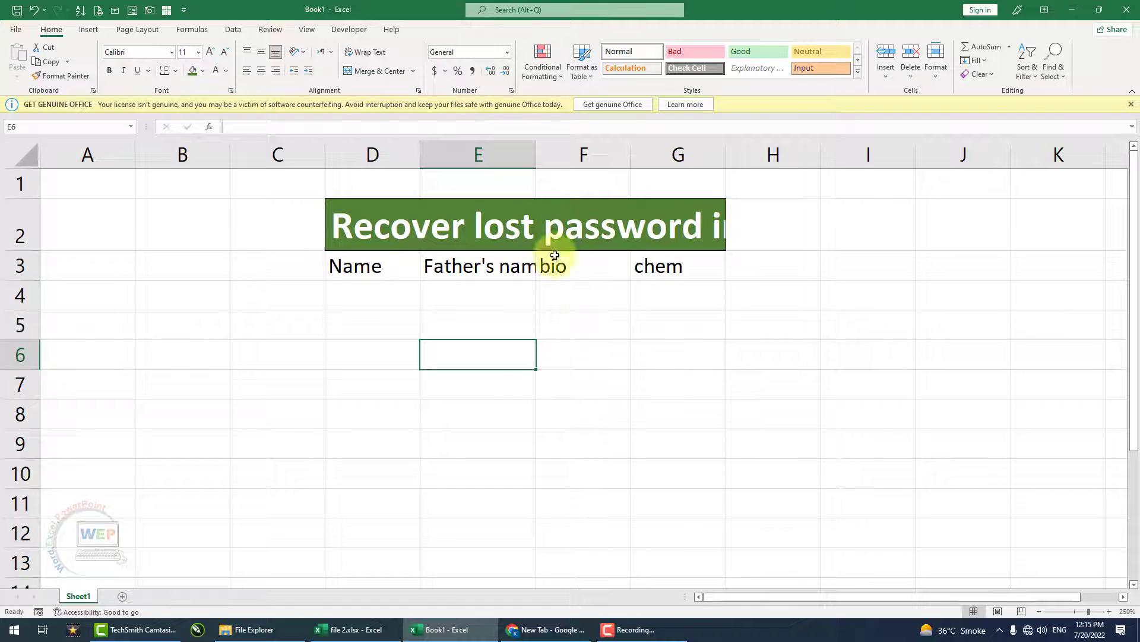
double_click(536, 154)
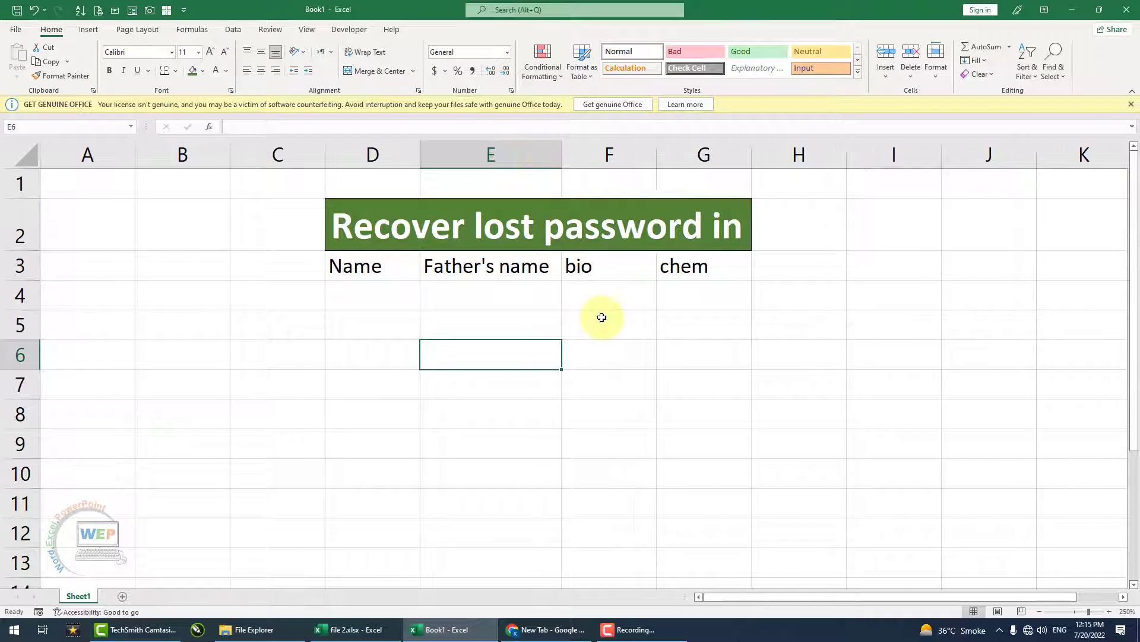
click(602, 317)
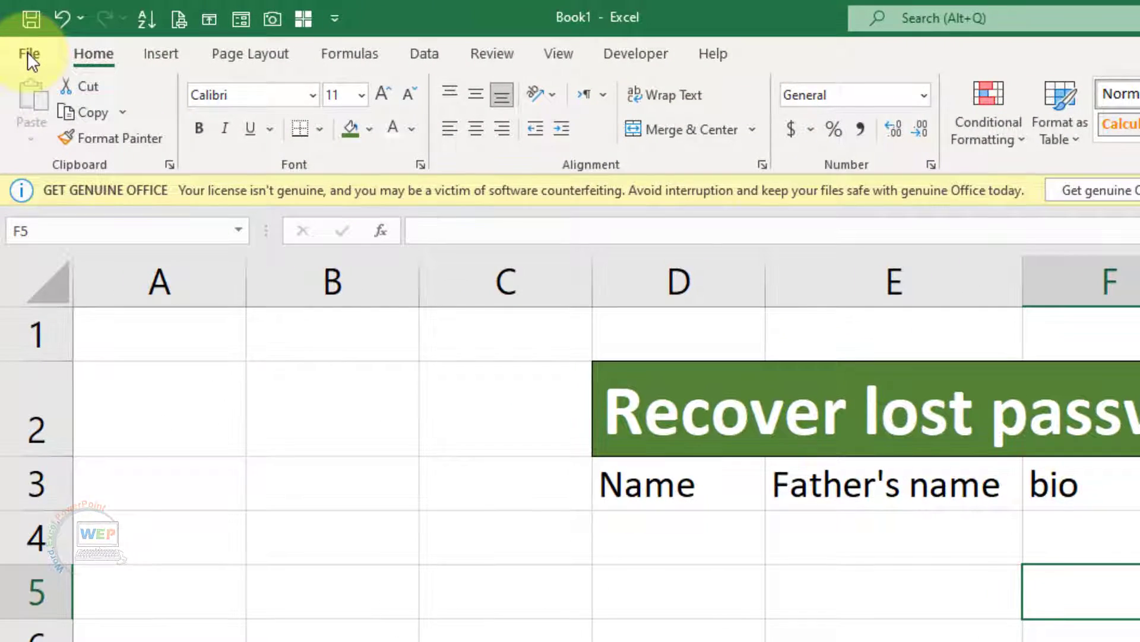
Save the workbook to the Desktop as 'file 1' and bring up the Tools save options.
click(16, 30)
click(77, 305)
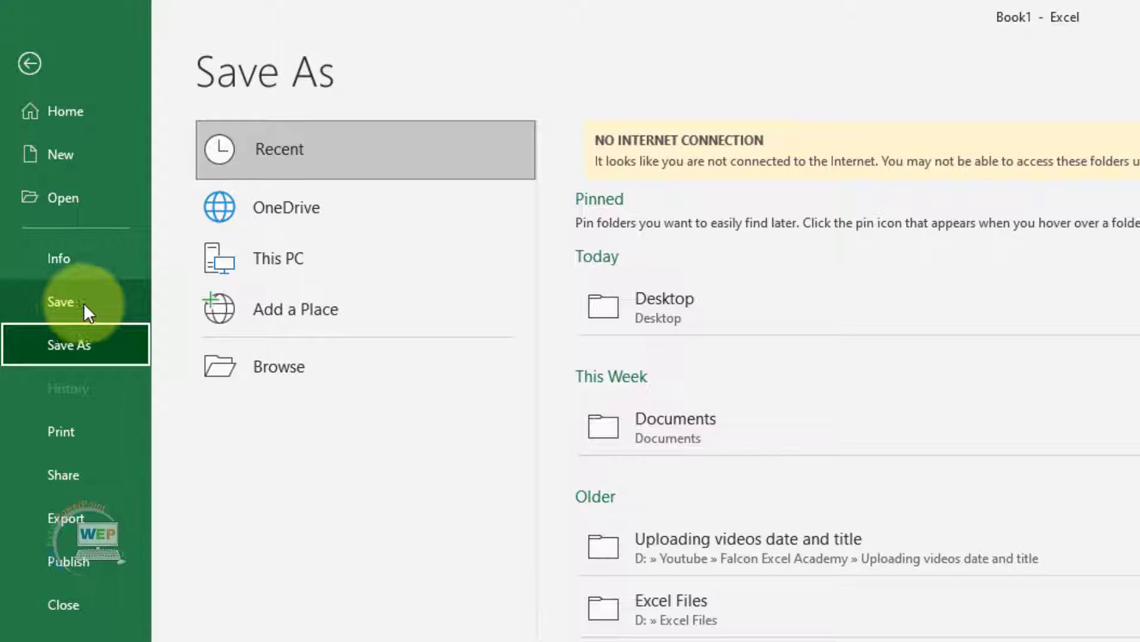
click(235, 364)
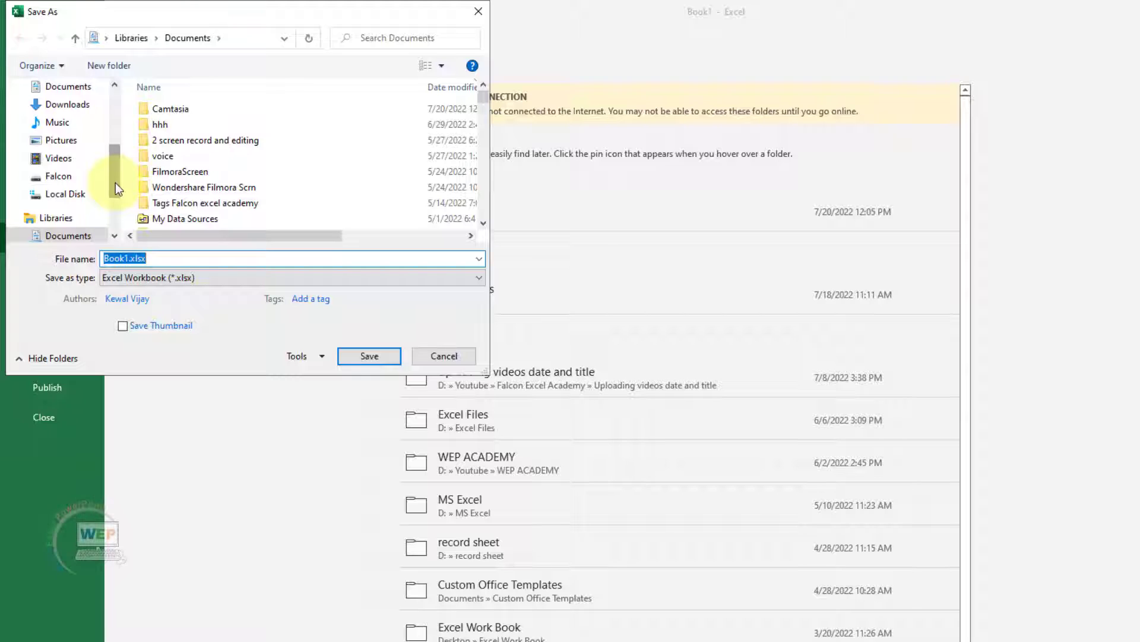
drag(115, 183, 119, 153)
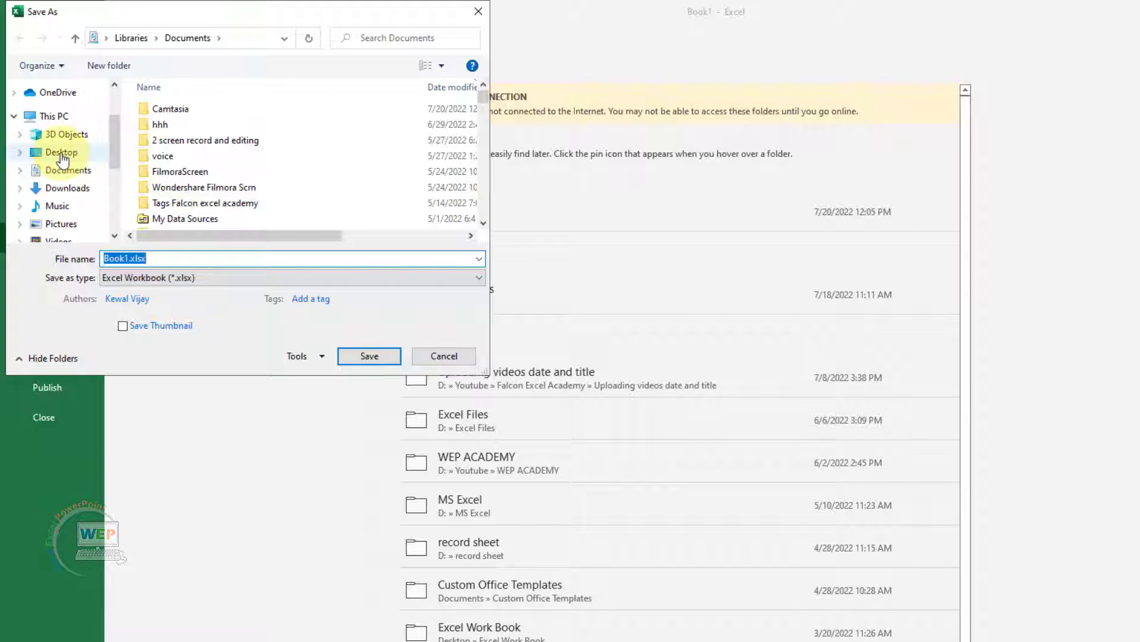
click(61, 153)
click(169, 260)
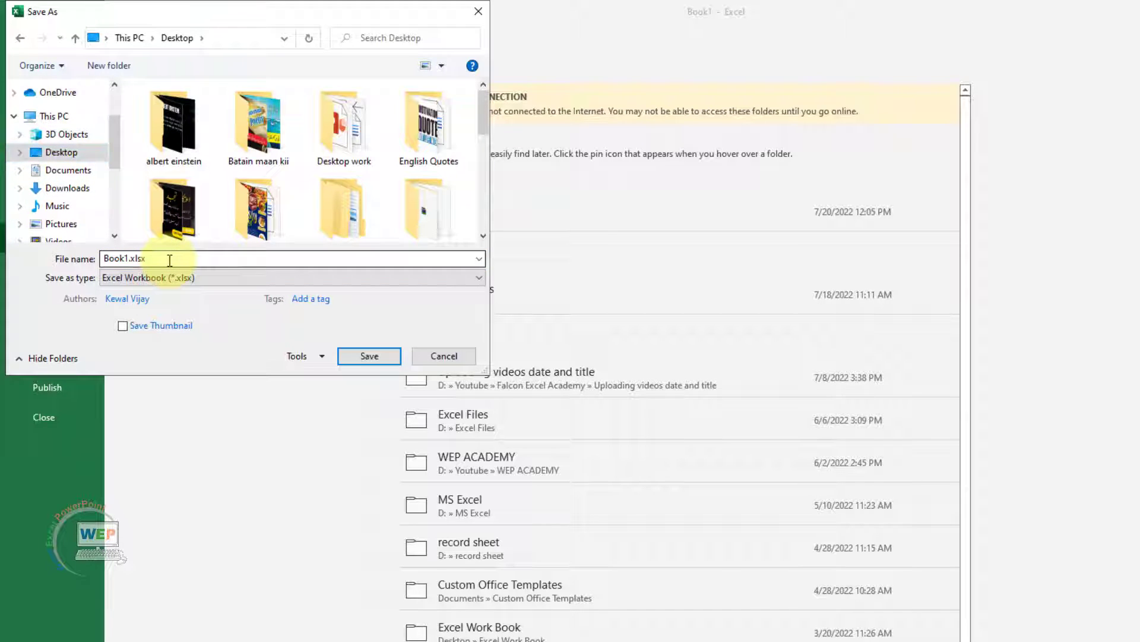
double_click(169, 260)
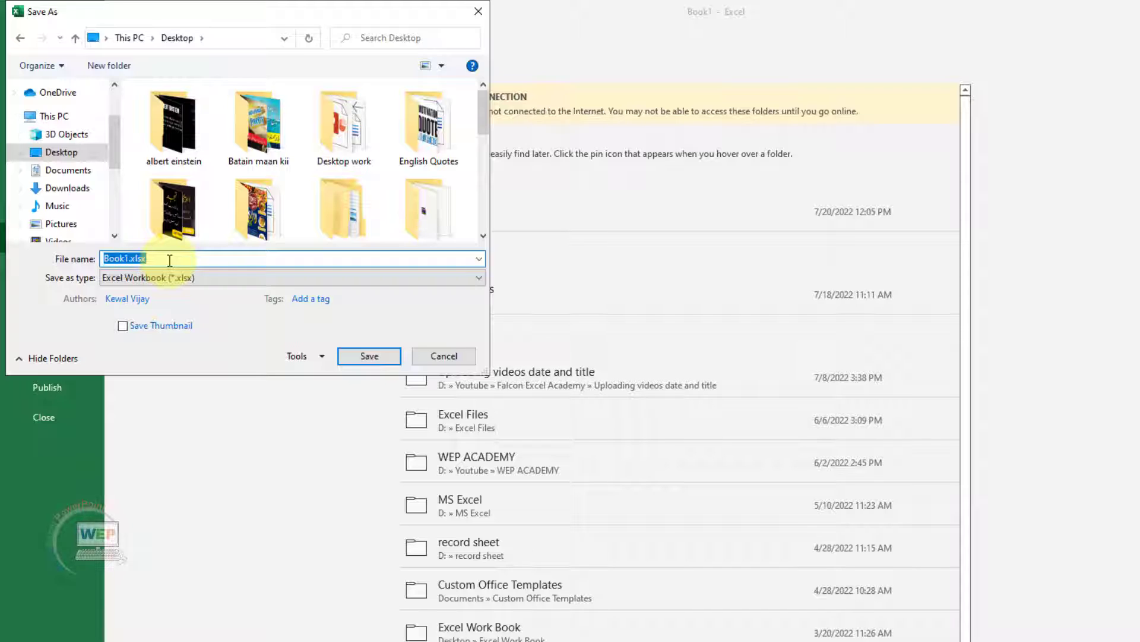
text(file)
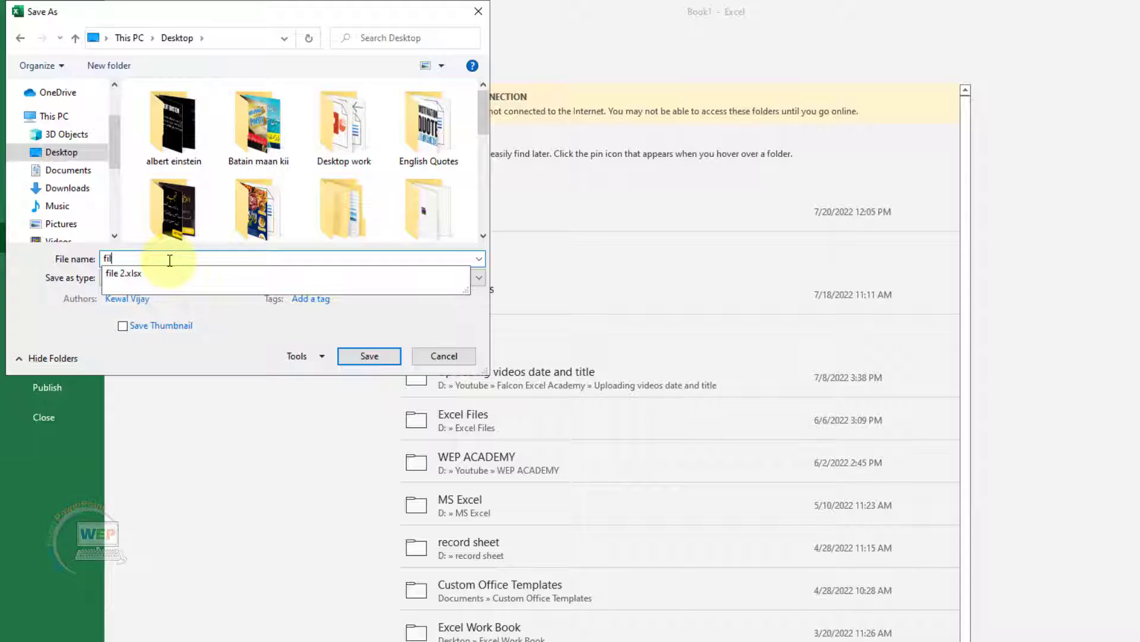
text( 1)
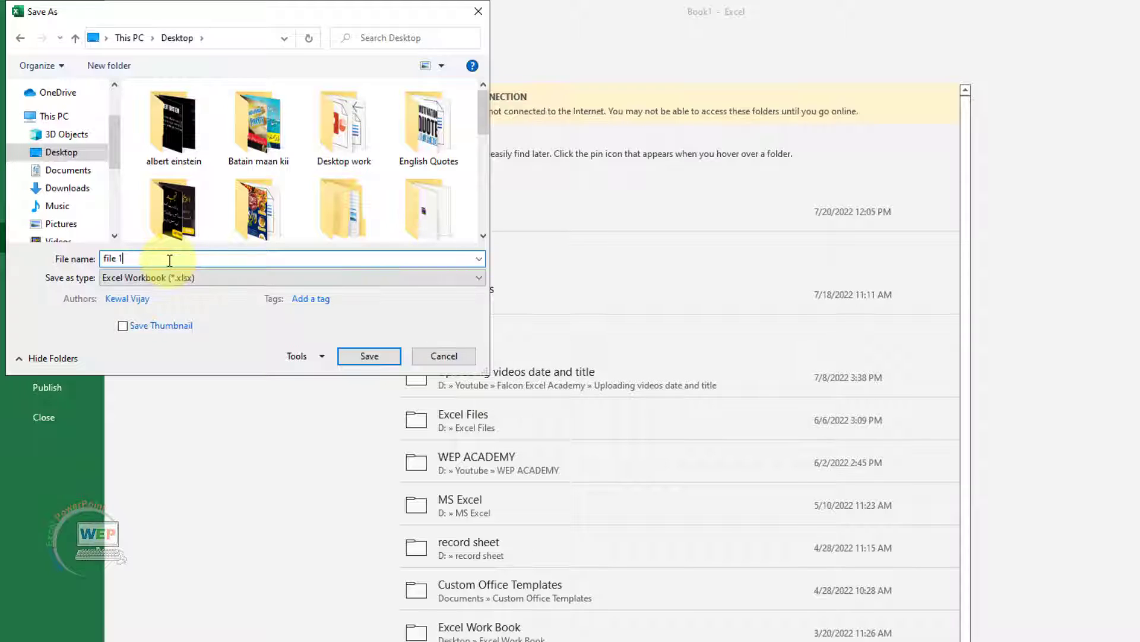
click(321, 357)
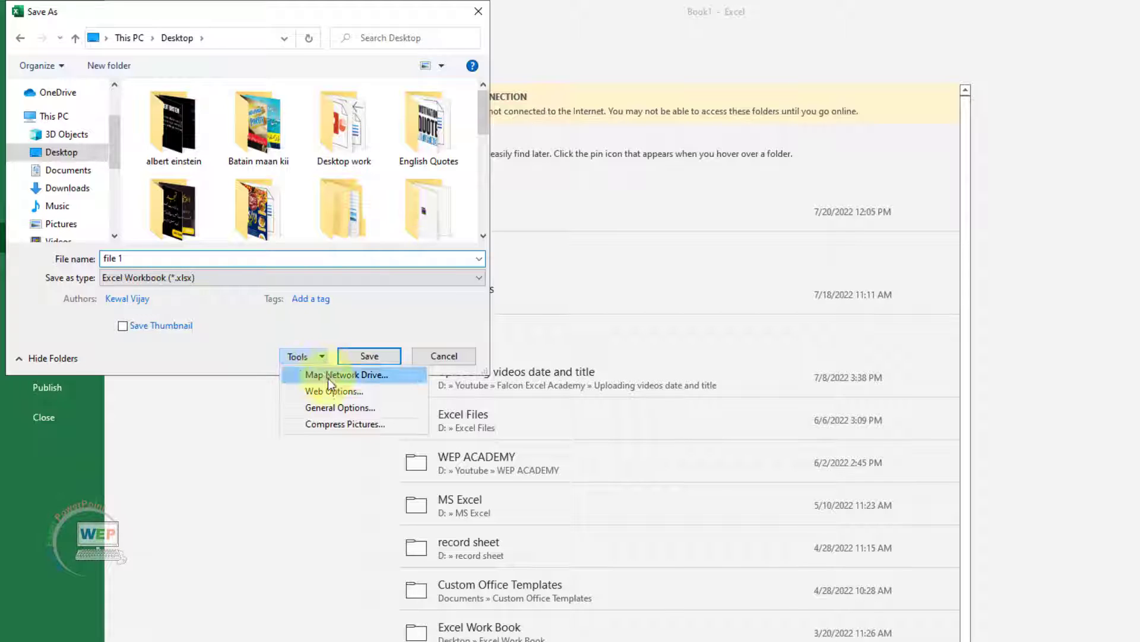
In General Options, set and confirm a password to open and a password to modify.
click(337, 406)
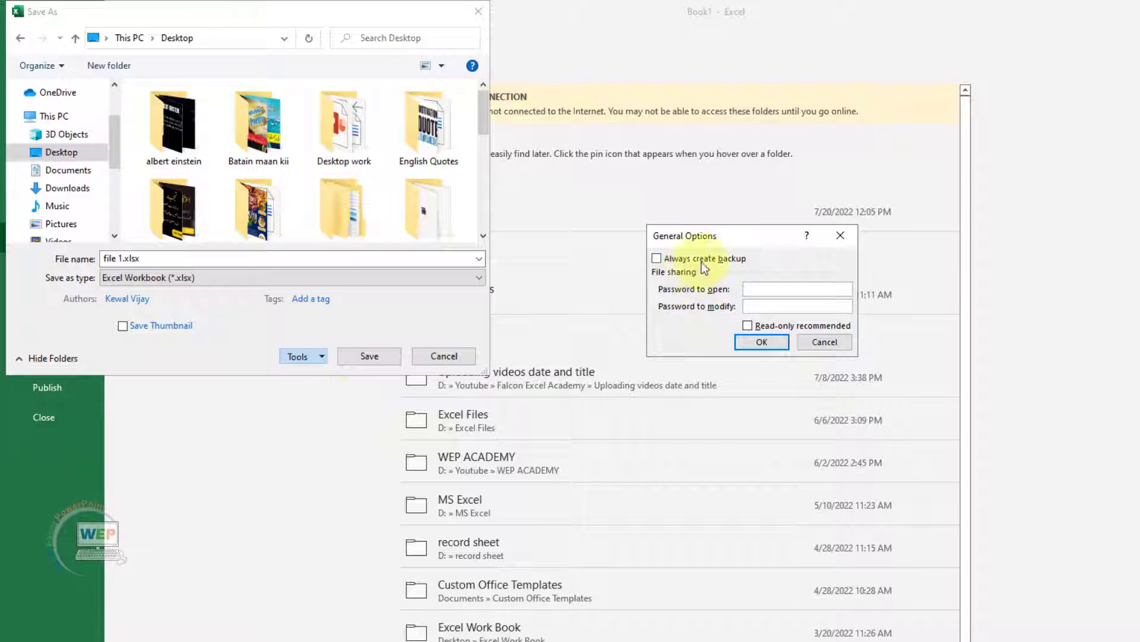
drag(751, 239, 691, 245)
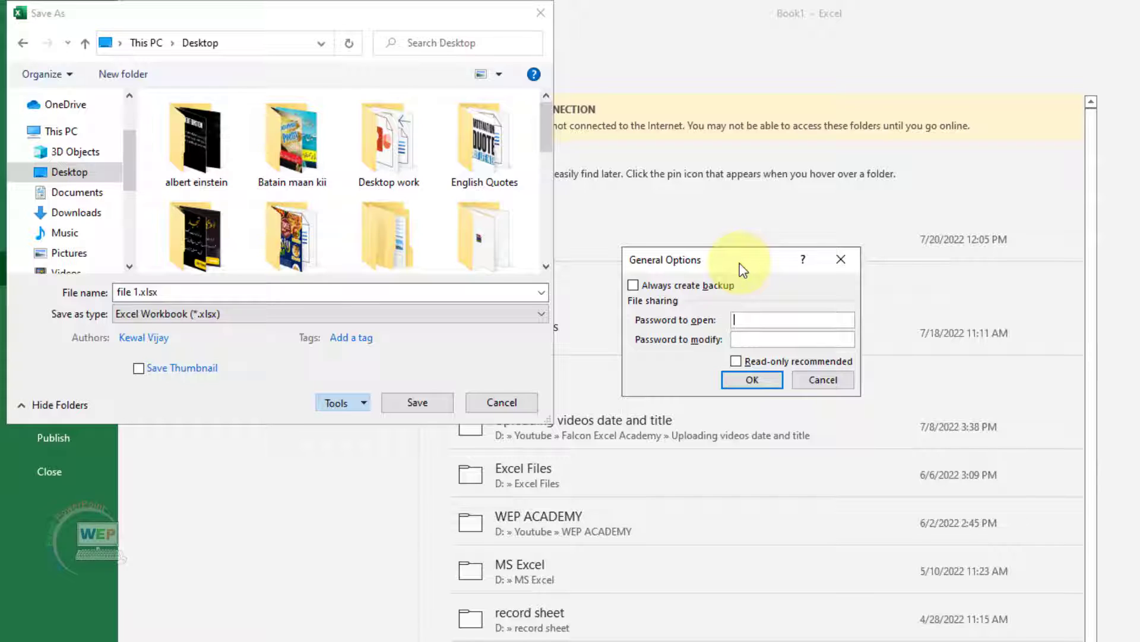
click(785, 344)
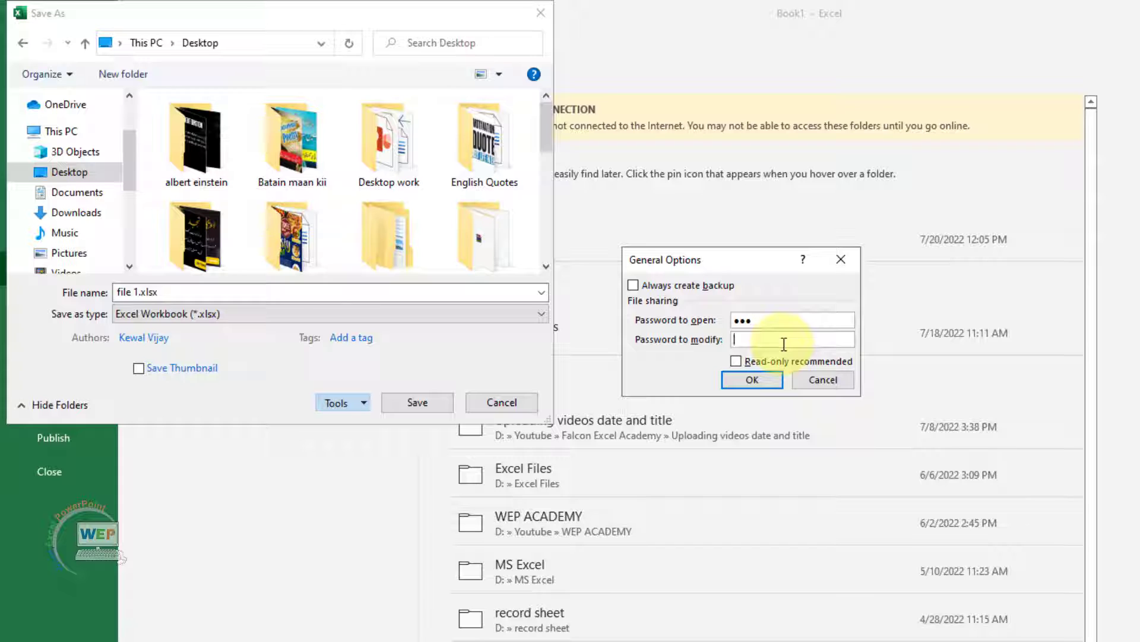
click(775, 378)
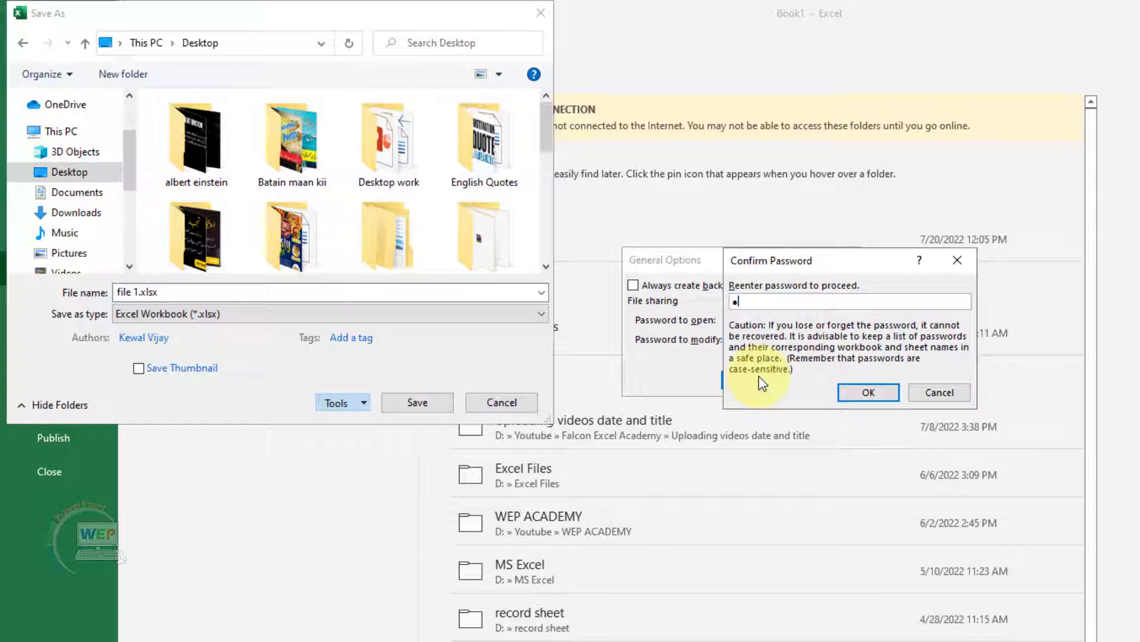
click(864, 392)
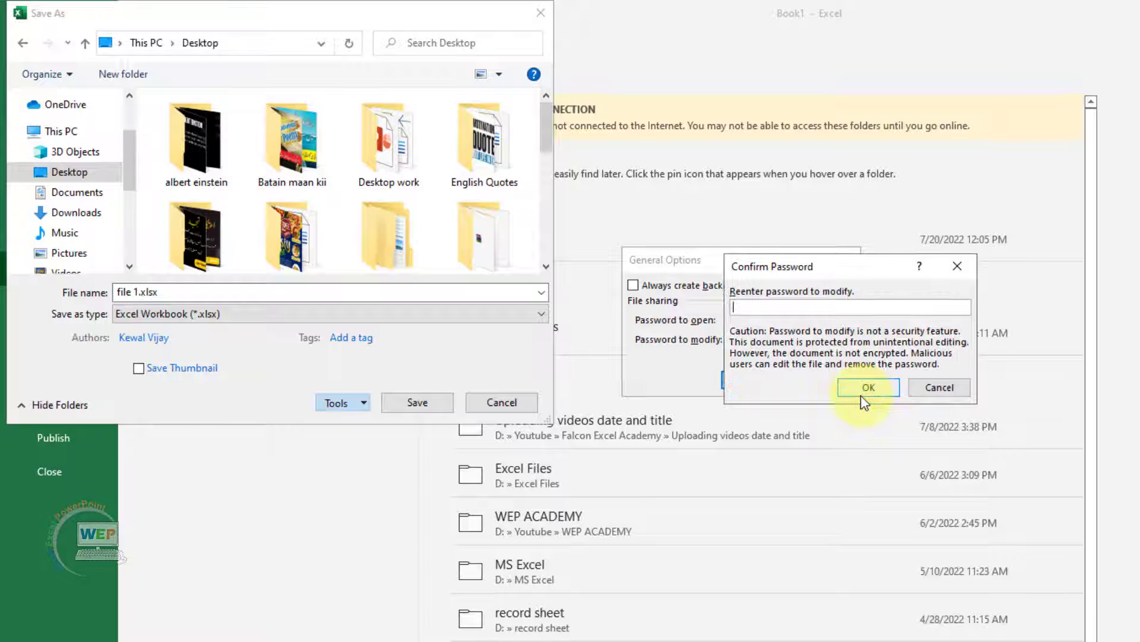
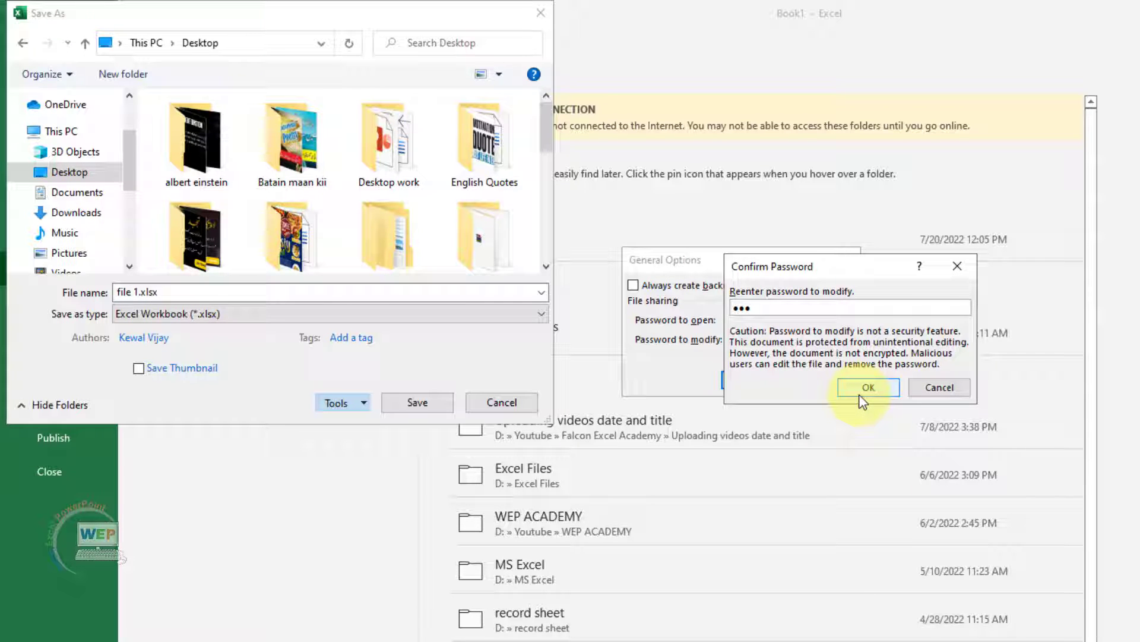
click(864, 389)
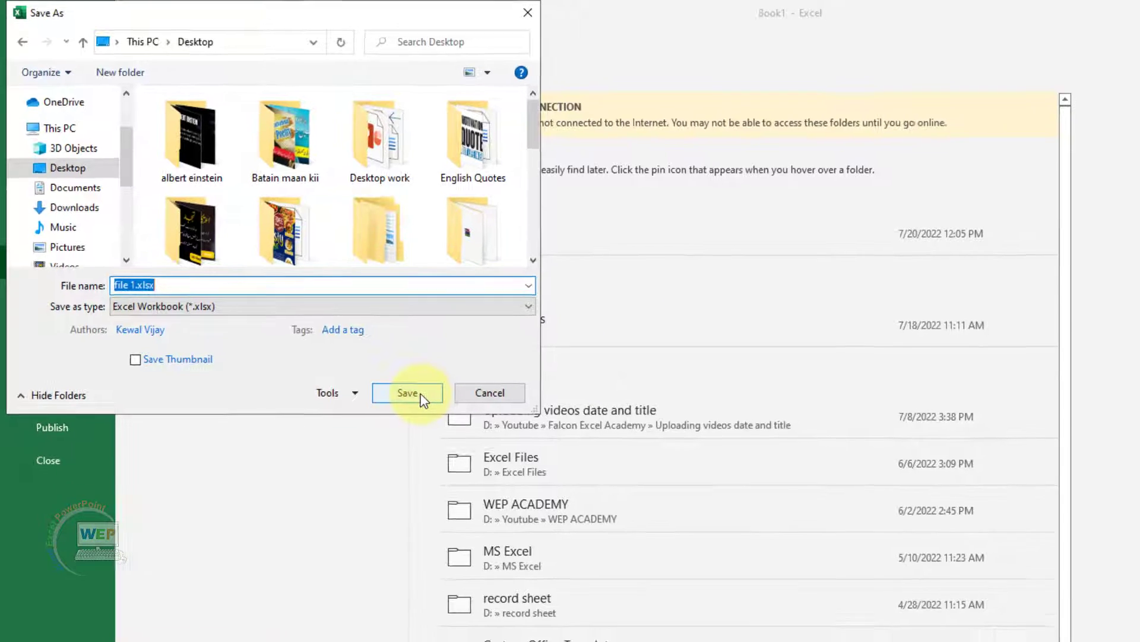
Save the protected workbook as file 1.xlsx and select cell E4.
click(423, 396)
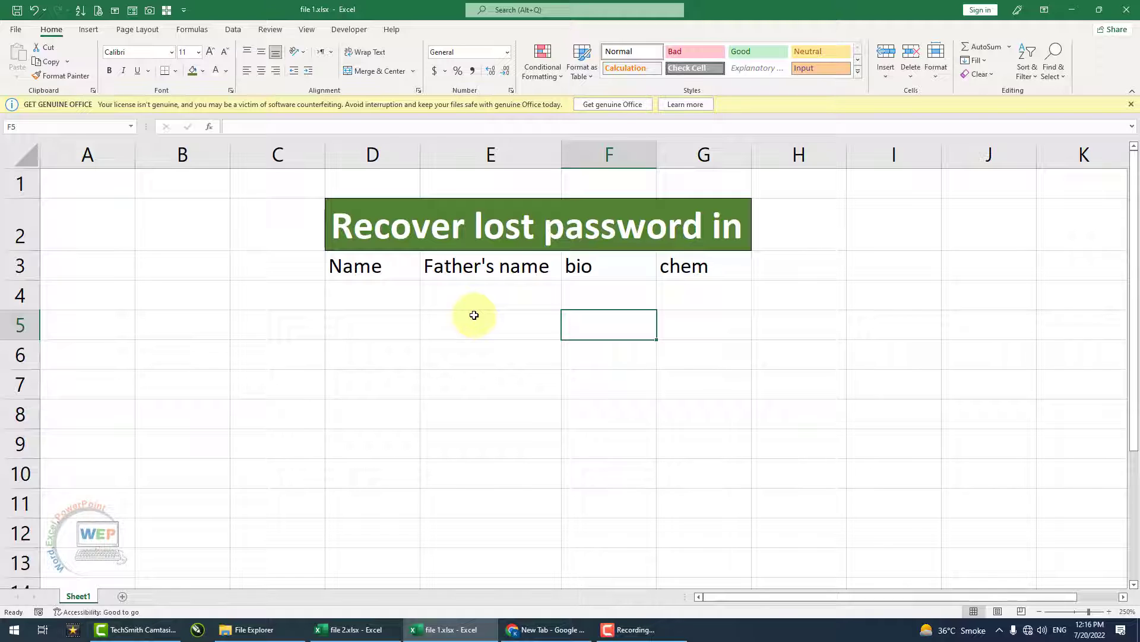
click(469, 297)
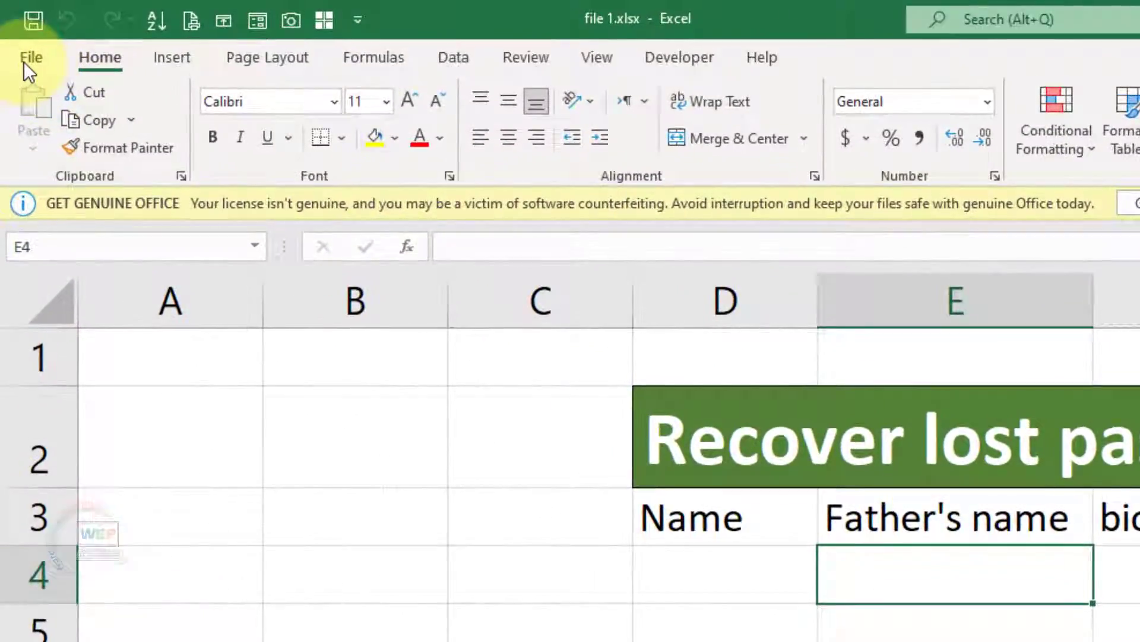
Close file 1.xlsx from the File menu.
click(24, 62)
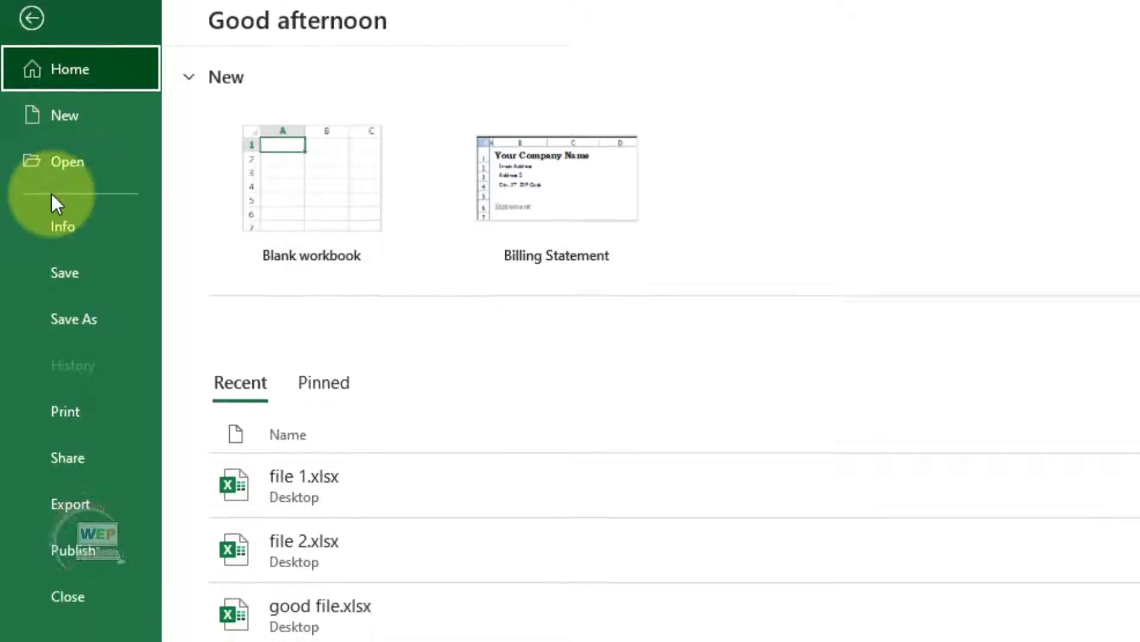
click(61, 468)
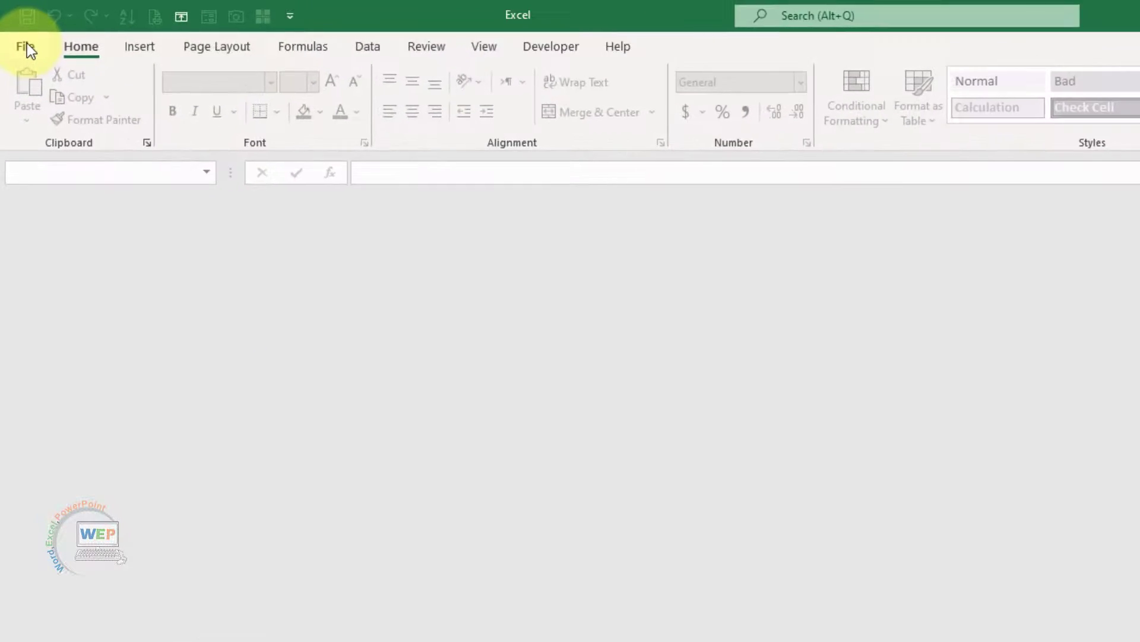
Reopen file 1.xlsx from Recent workbooks and submit a guessed password.
click(27, 44)
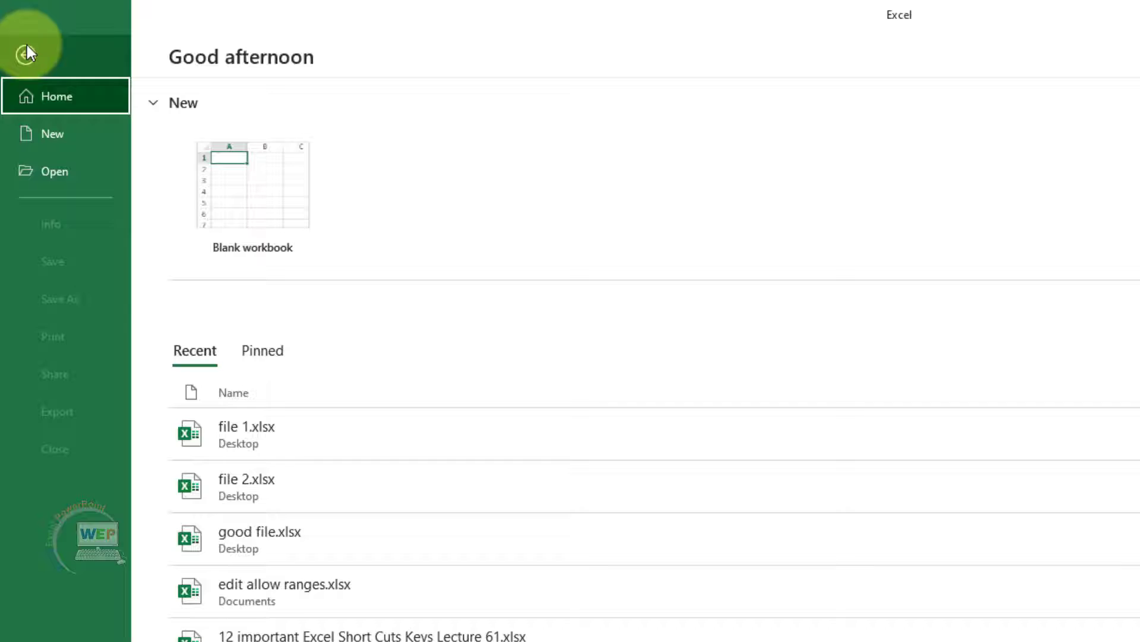
click(51, 177)
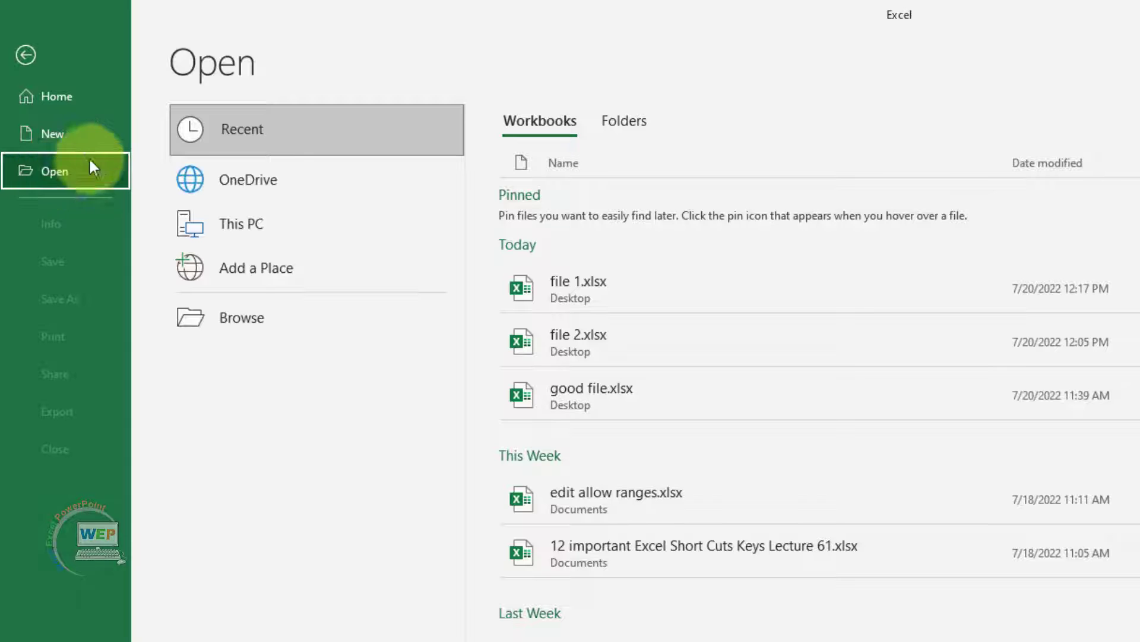
click(566, 289)
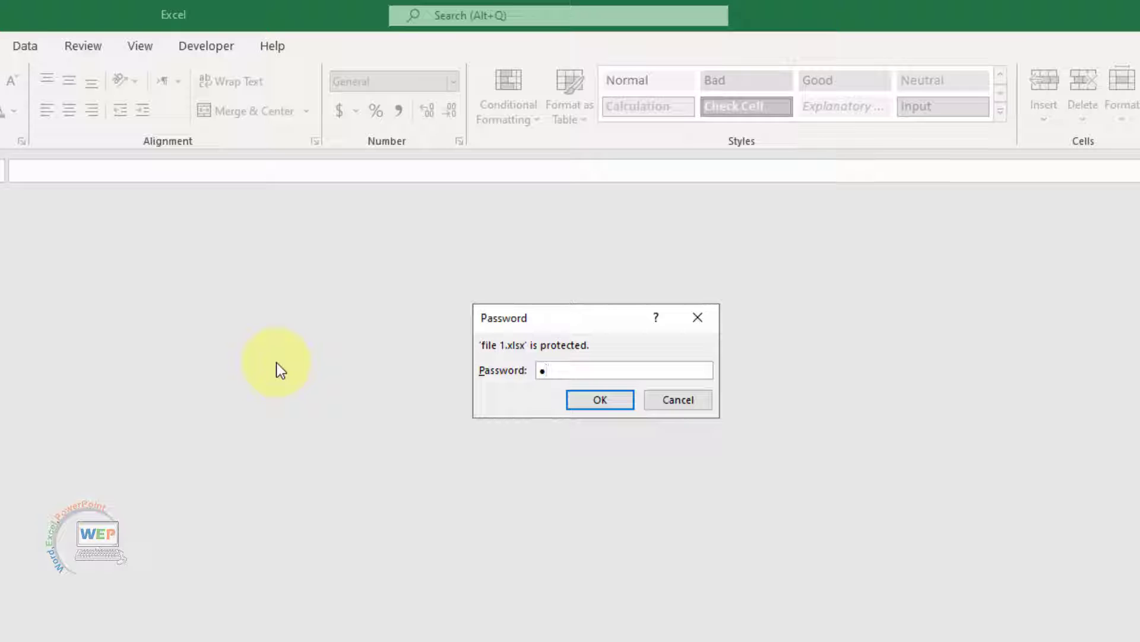
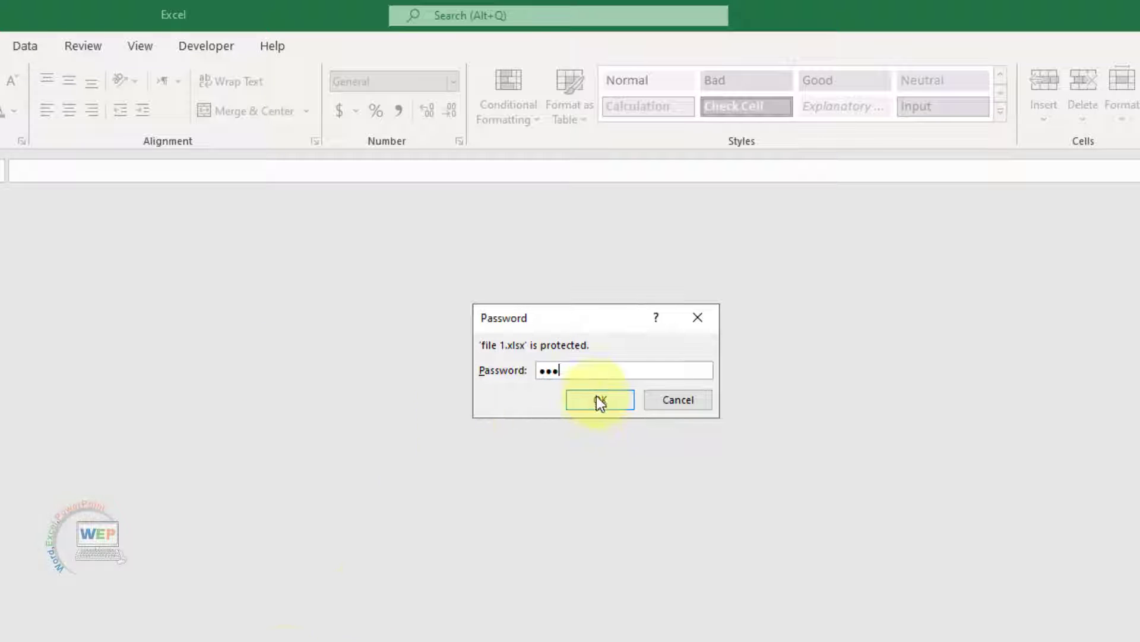
click(600, 400)
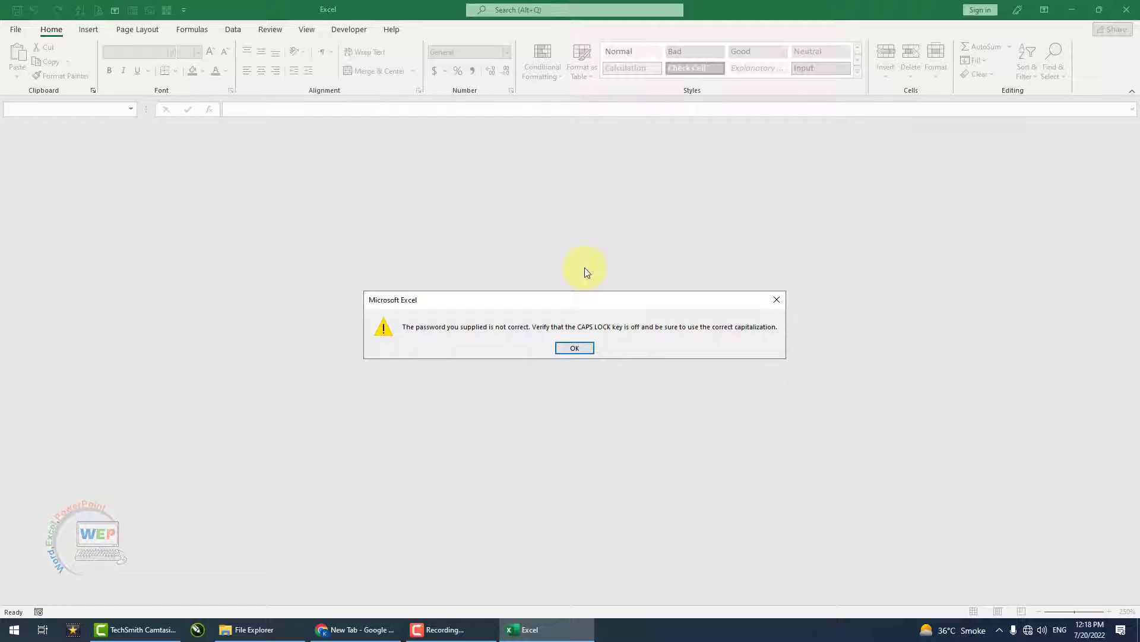
Dismiss the password warning, close Excel, and connect to the secured Wi-Fi network.
click(778, 302)
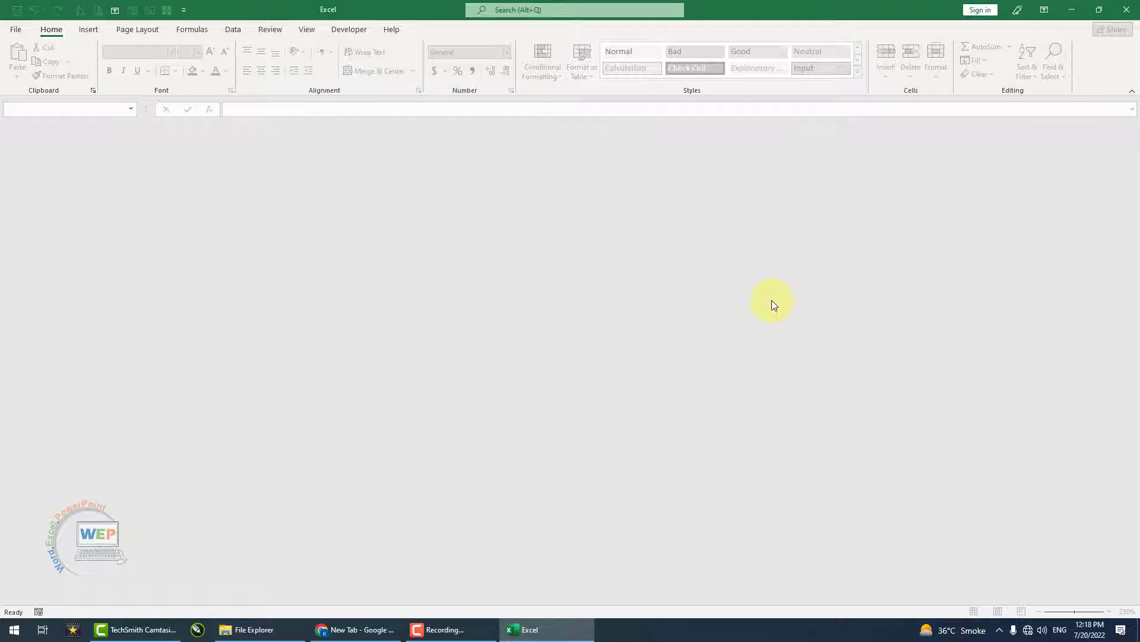
click(1126, 10)
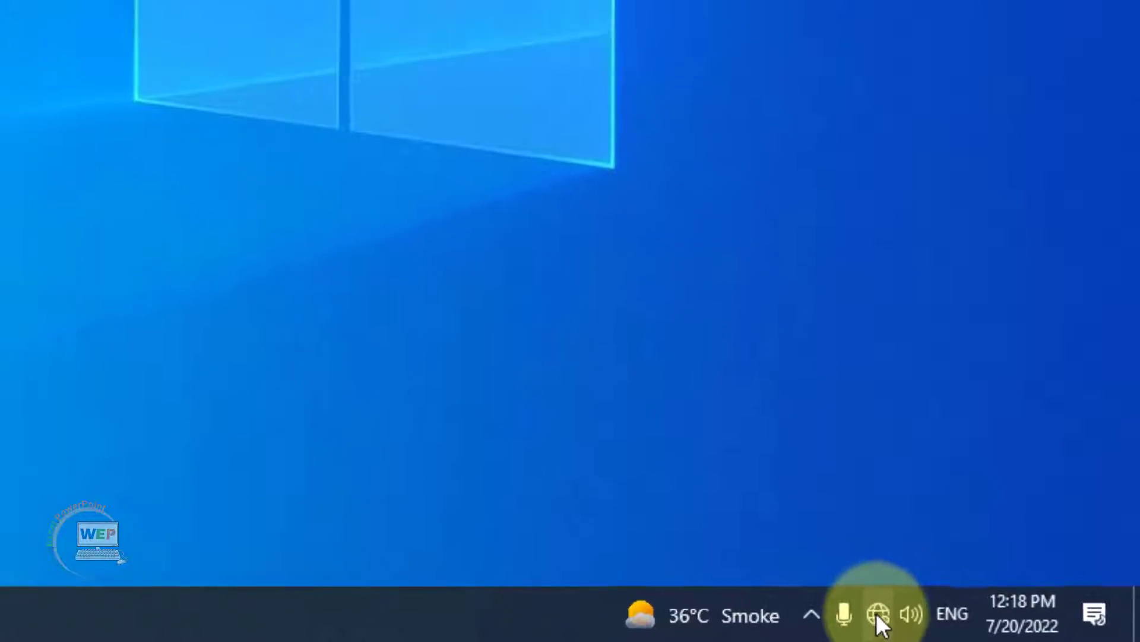
click(868, 620)
click(1013, 298)
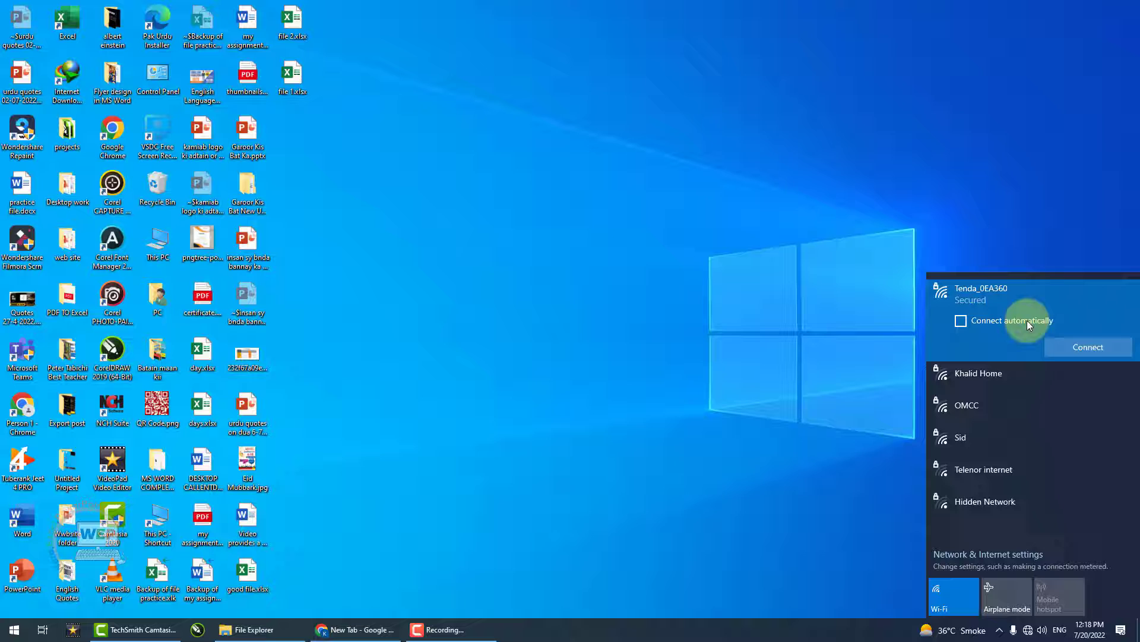
click(1061, 349)
click(681, 419)
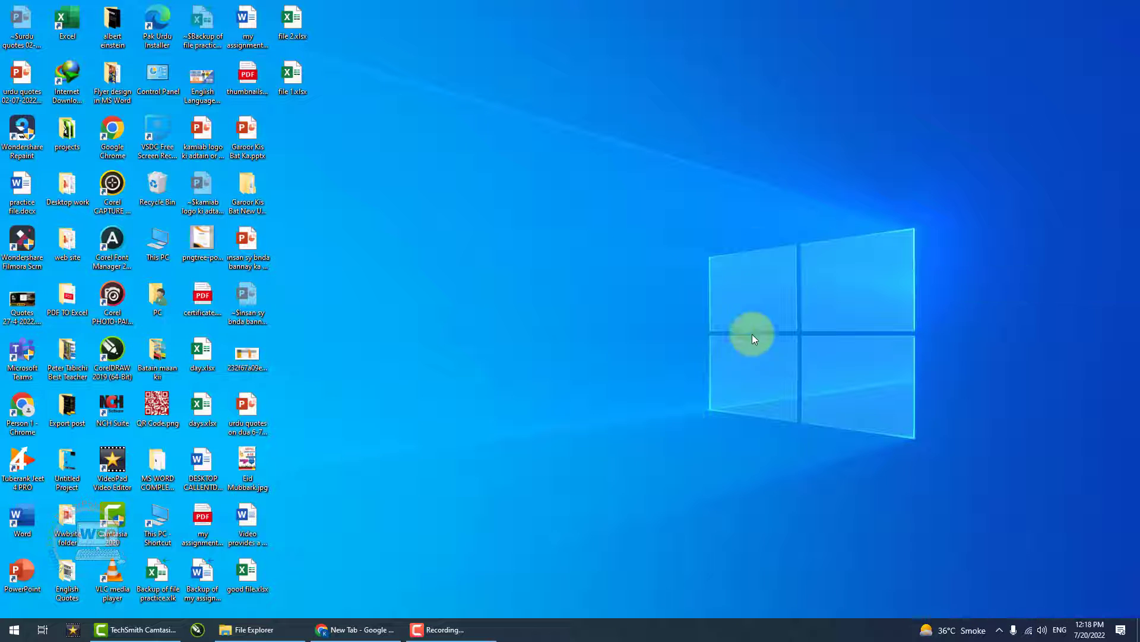
In the Chrome new tab, search Google for 'lostmypass'.
click(366, 629)
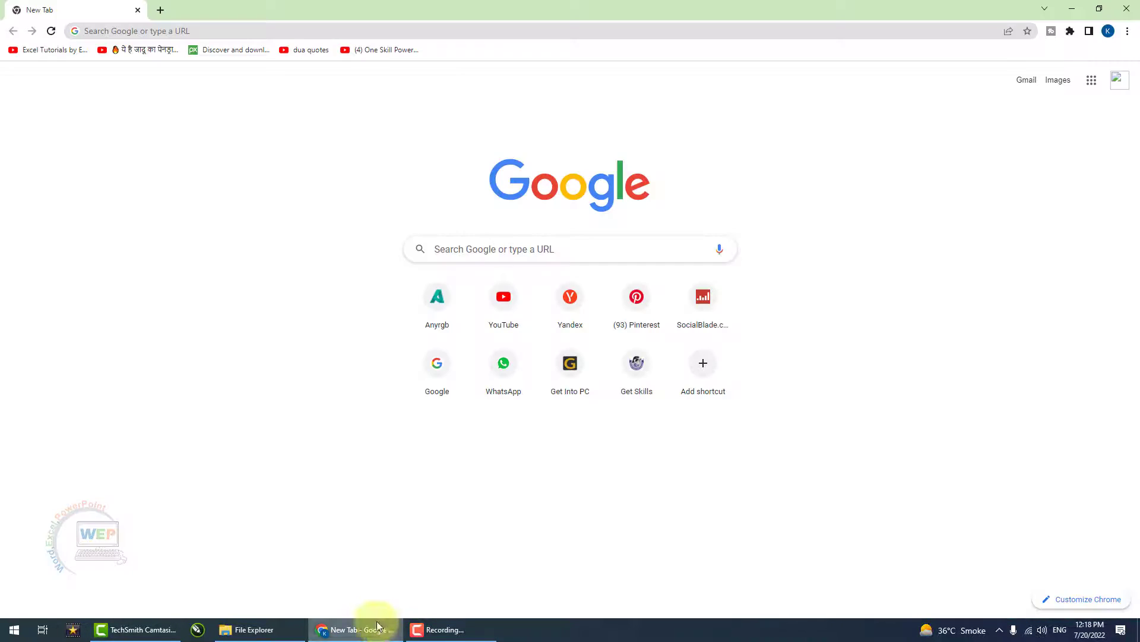
click(510, 249)
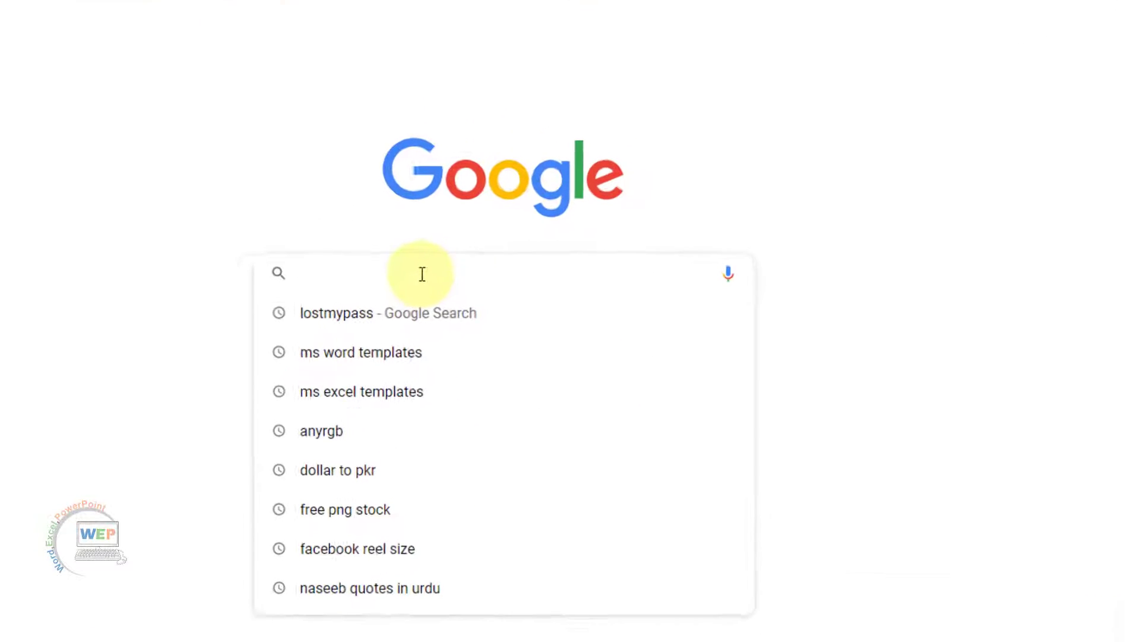
text(los)
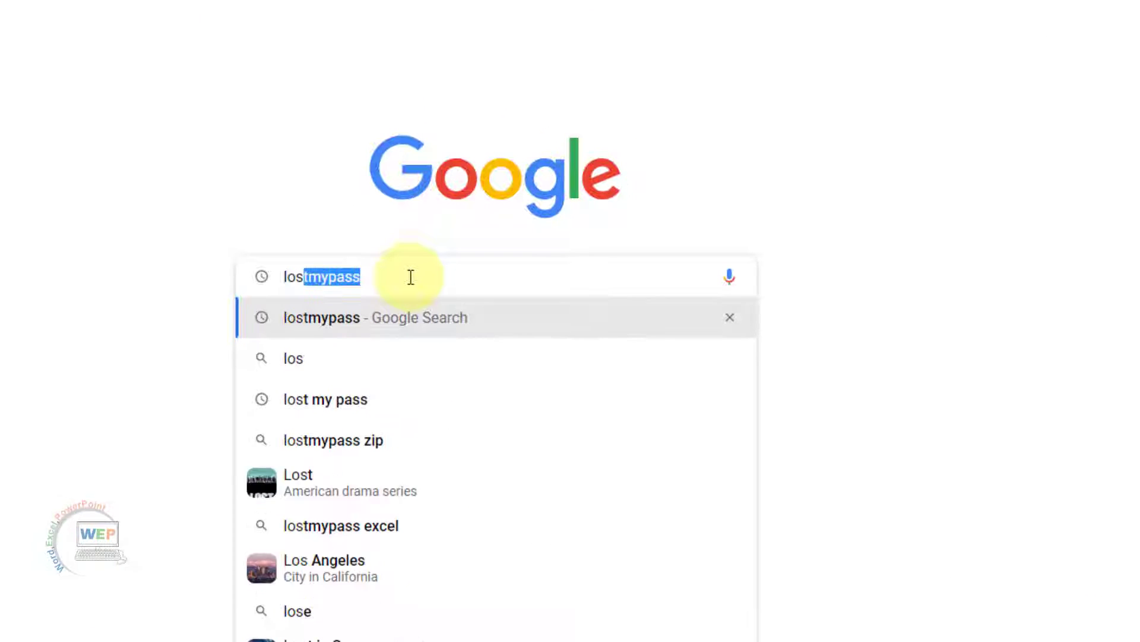
text(tmy)
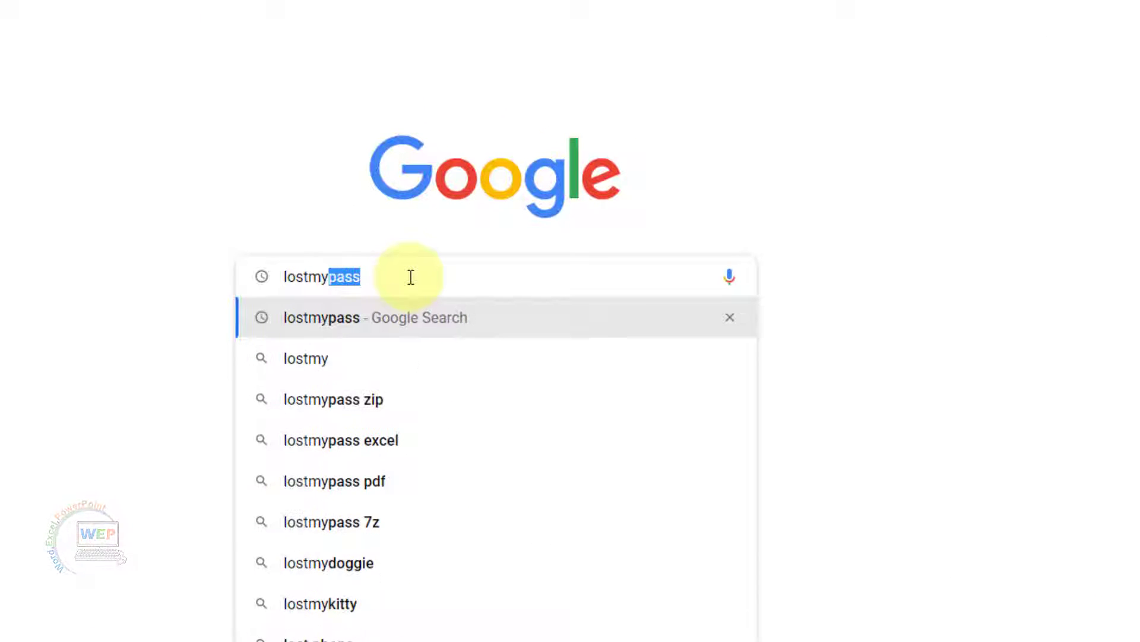
text(pass)
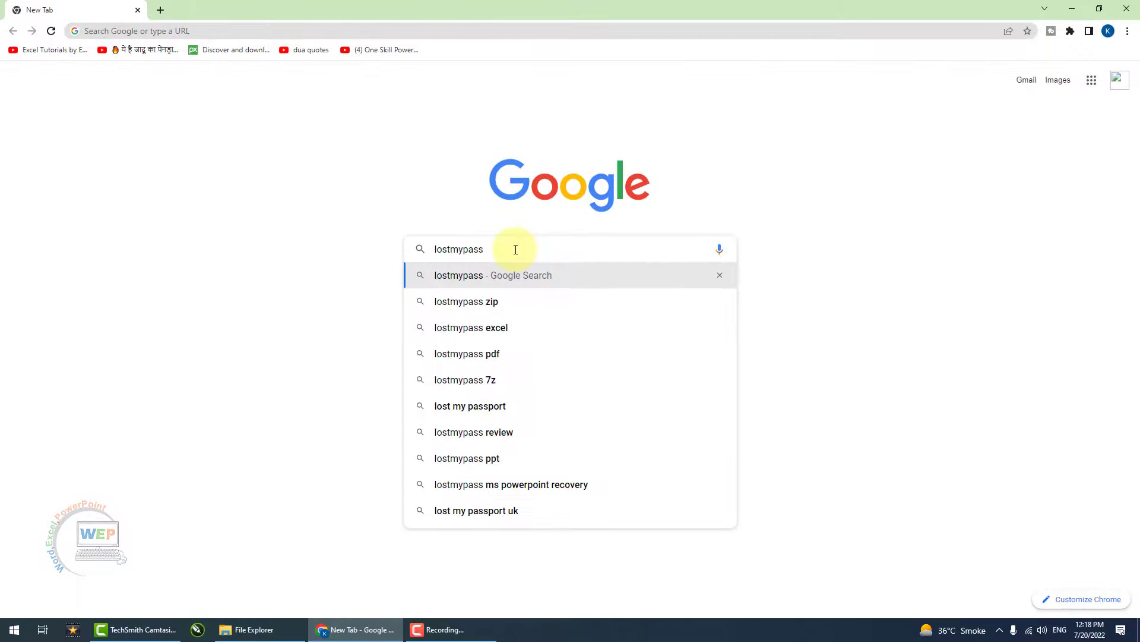
key(Return)
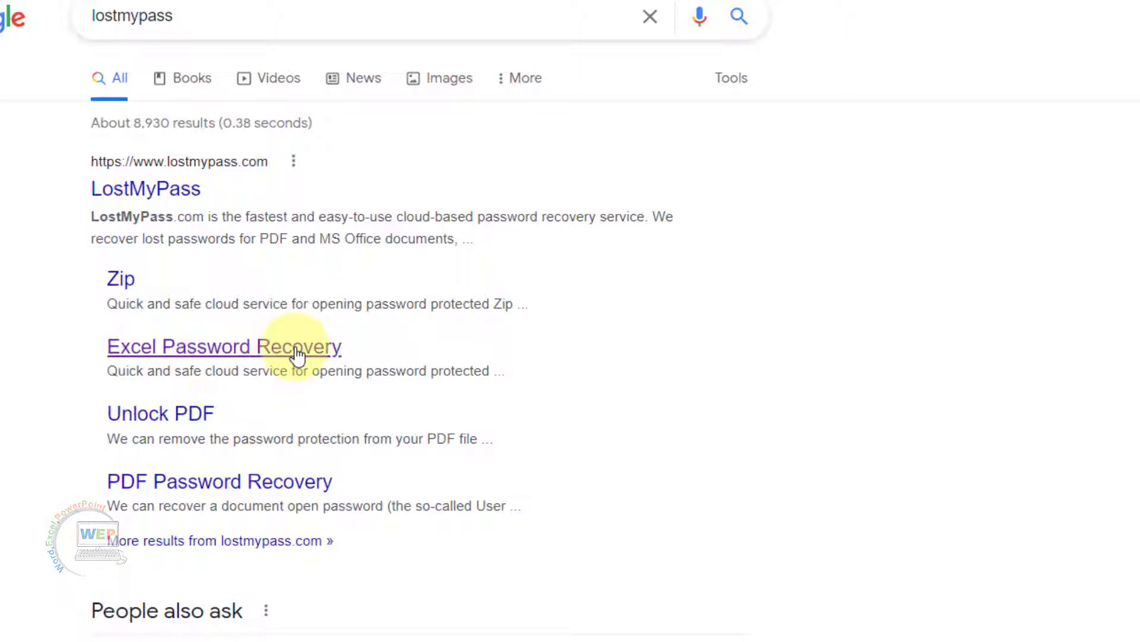
Follow the 'Excel Password Recovery' sitelink under the LostMyPass result.
click(297, 350)
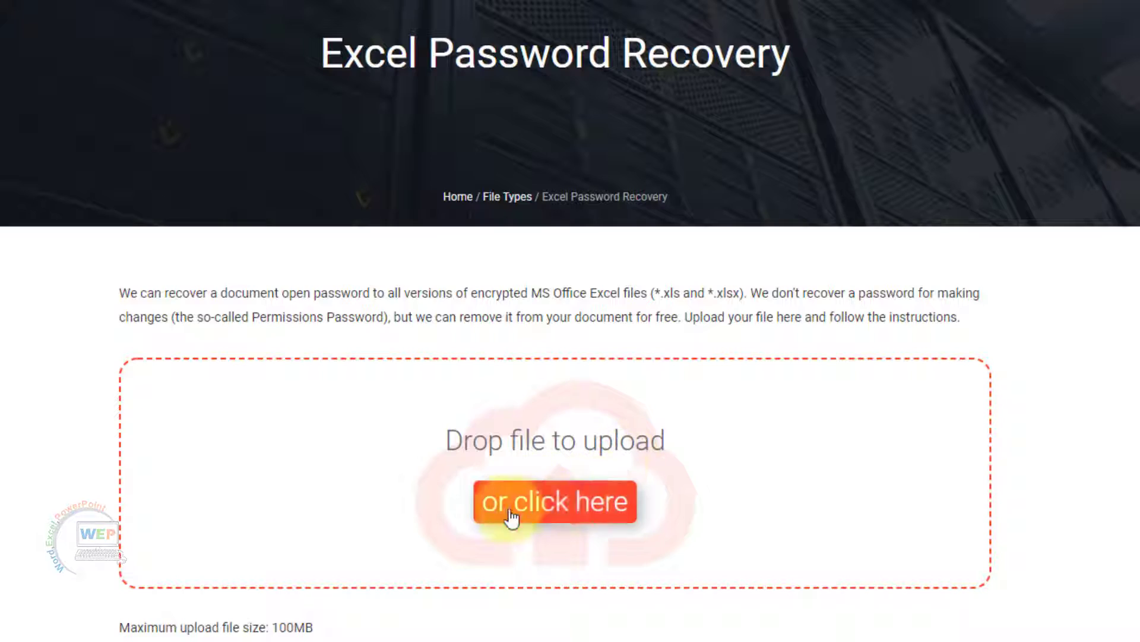
Upload file 1.xlsx from the Desktop to LostMyPass for password recovery.
click(577, 508)
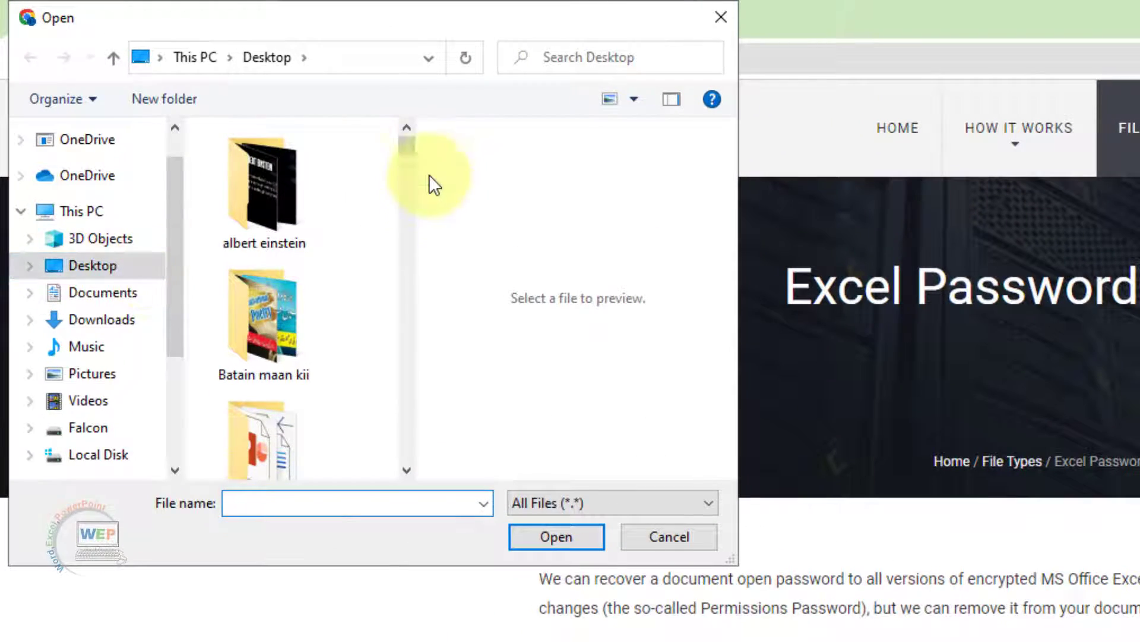
mouse_move(404, 149)
mouse_down()
mouse_move(405, 320)
mouse_move(405, 310)
mouse_up()
click(276, 337)
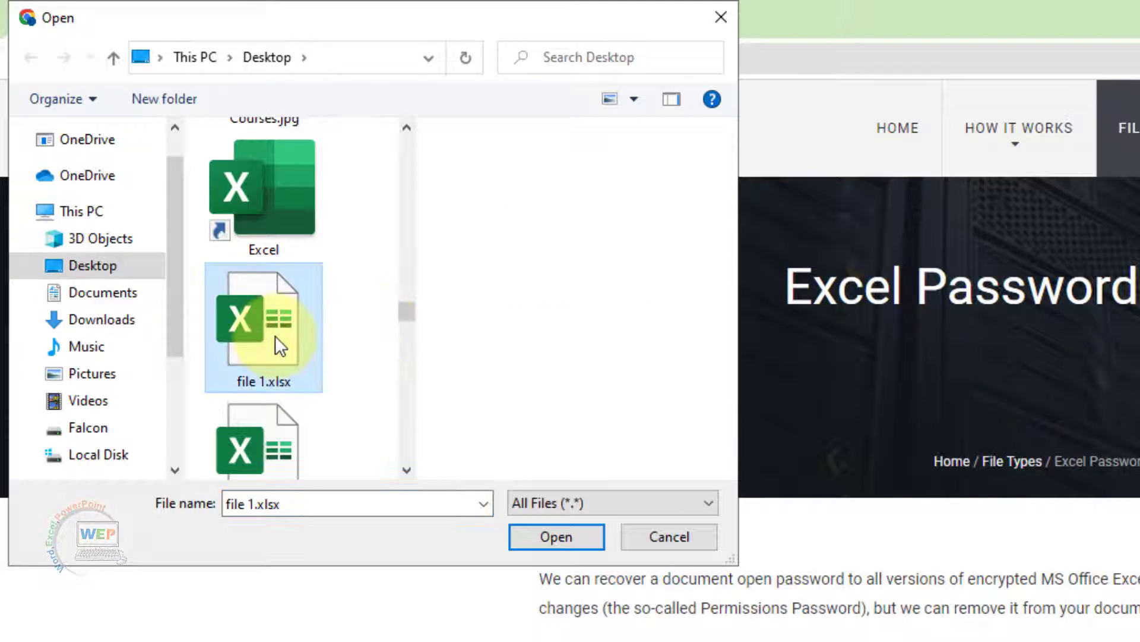
click(530, 532)
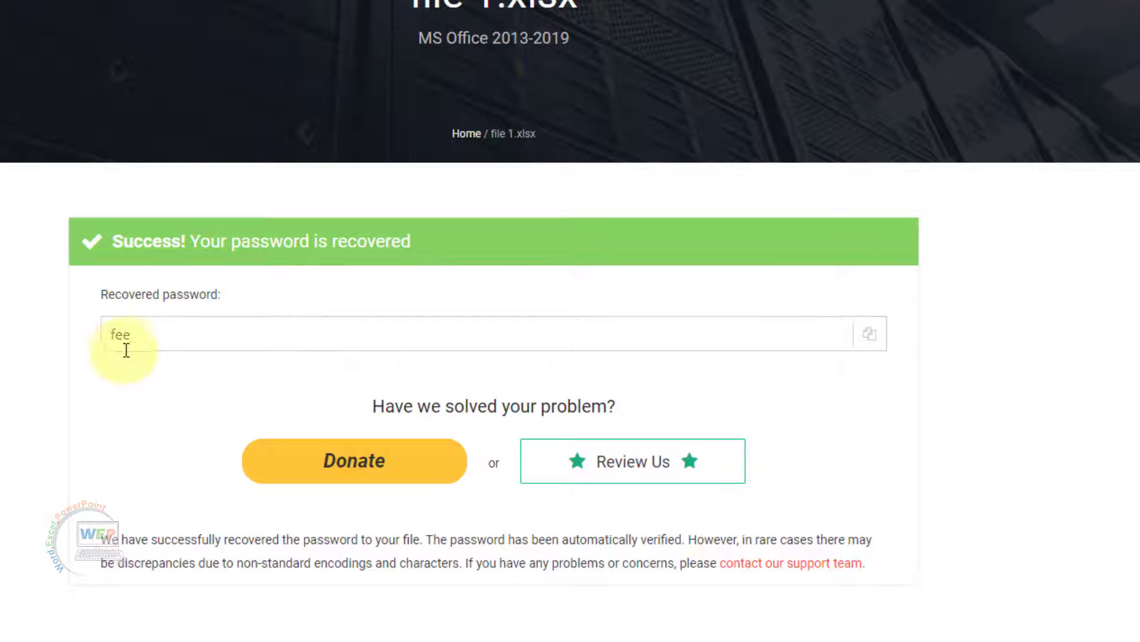
Select the password LostMyPass recovered for 1.xlsx, then minimize the browser.
click(143, 346)
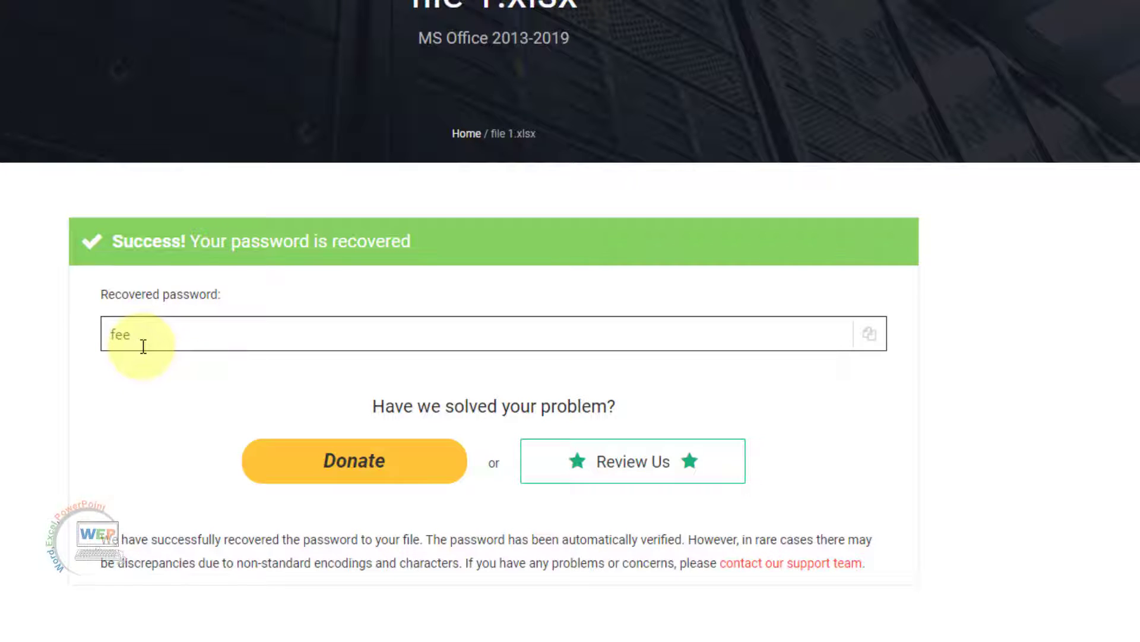
click(602, 214)
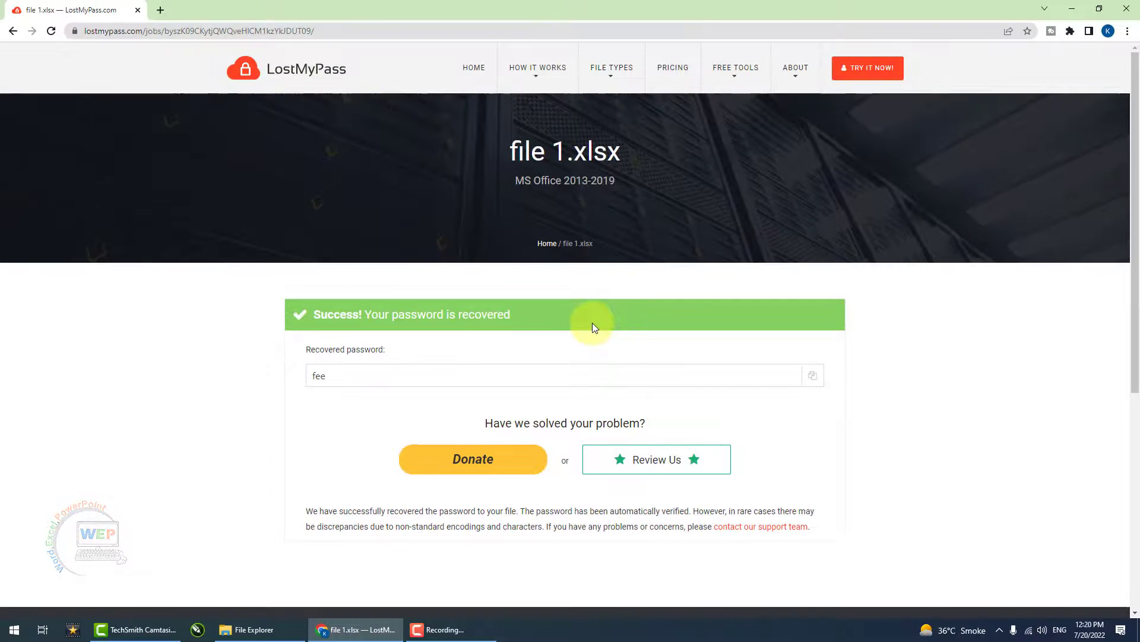
click(343, 385)
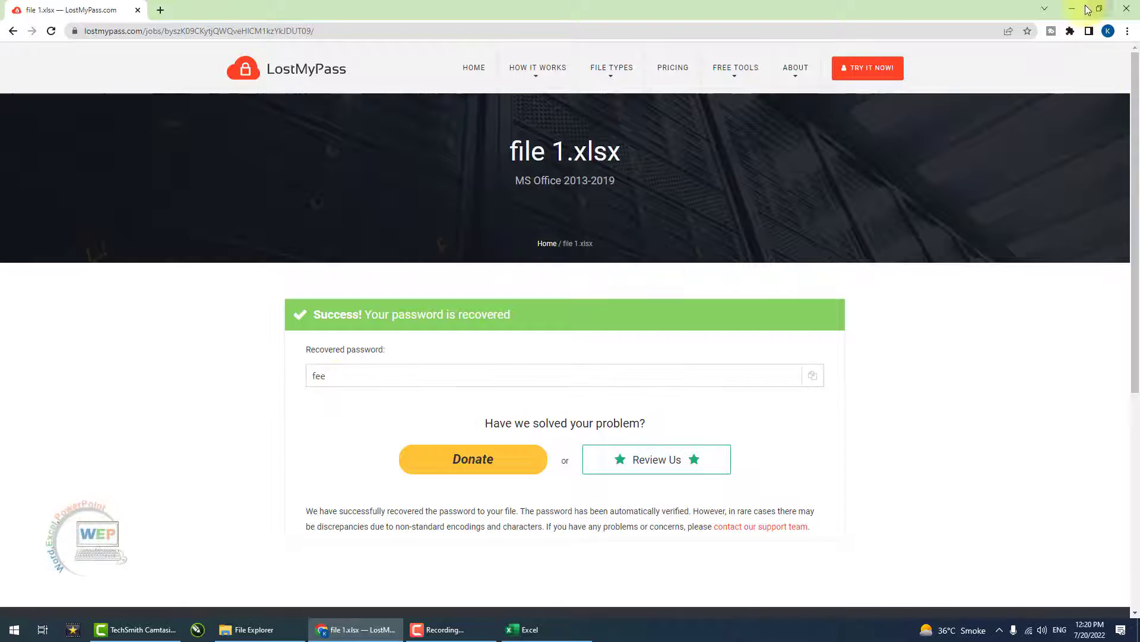
click(1087, 9)
In Excel, open 1.xlsx from the recent workbooks list.
click(567, 631)
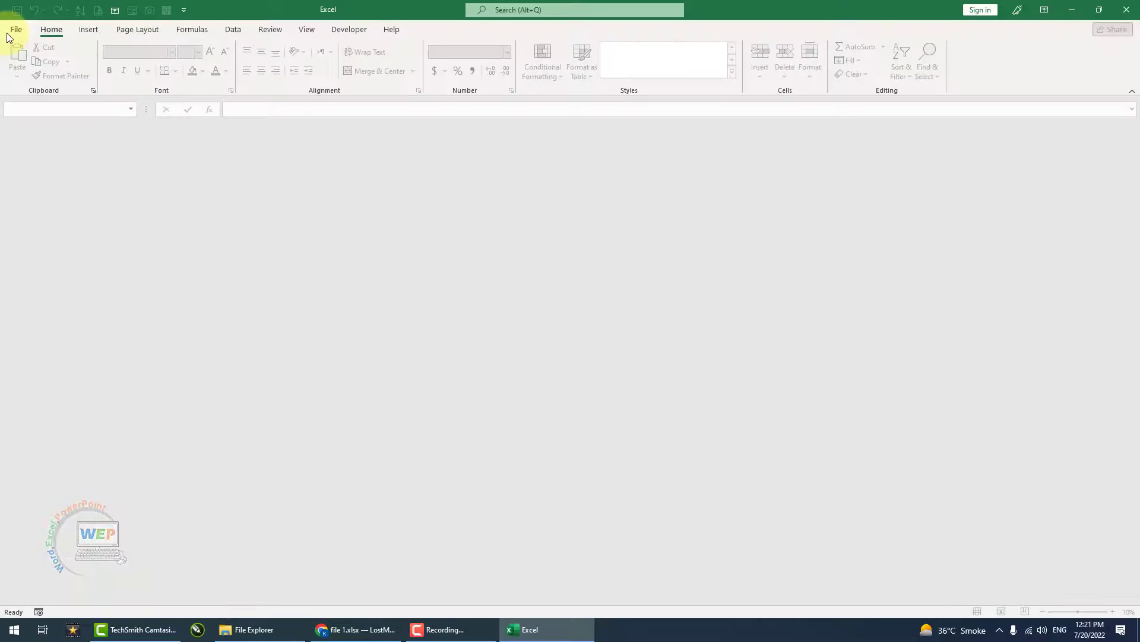
click(10, 33)
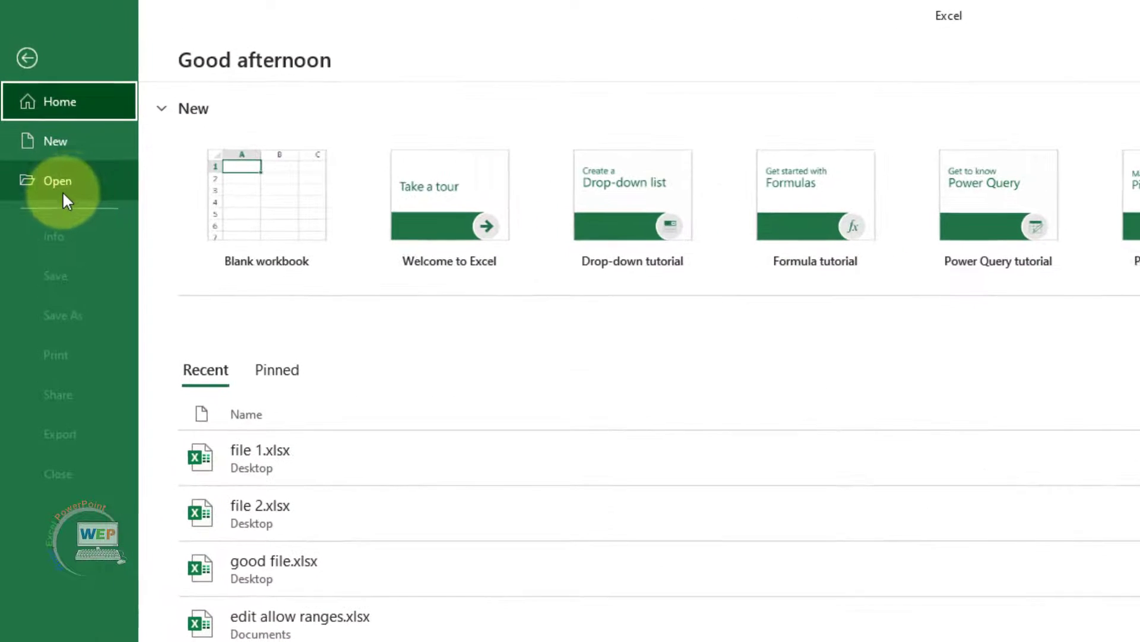
click(70, 187)
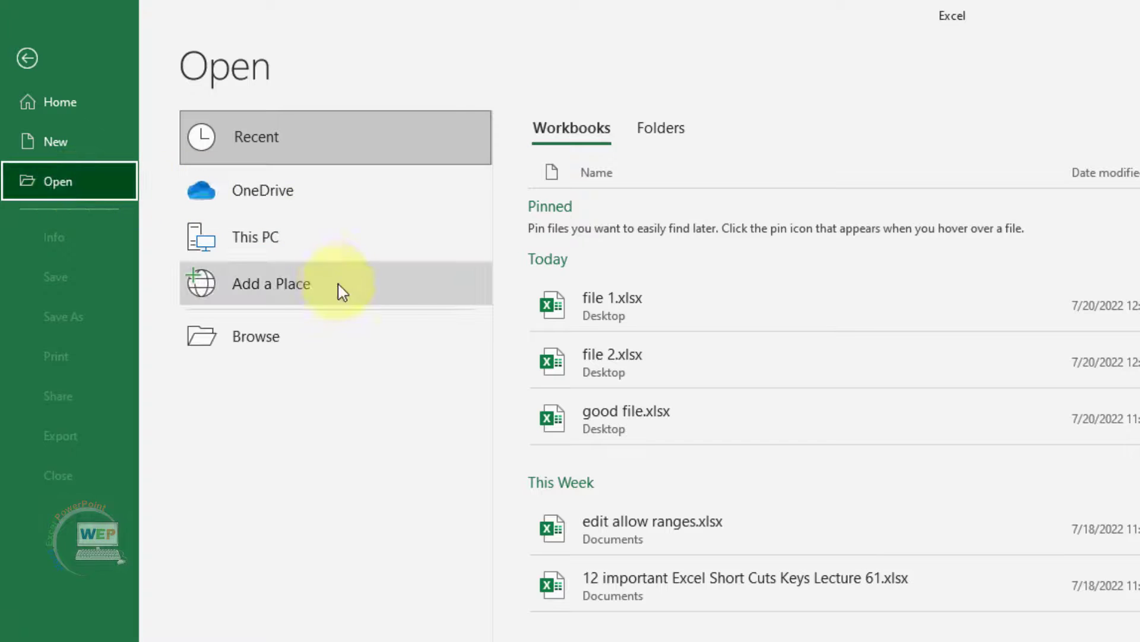
click(672, 319)
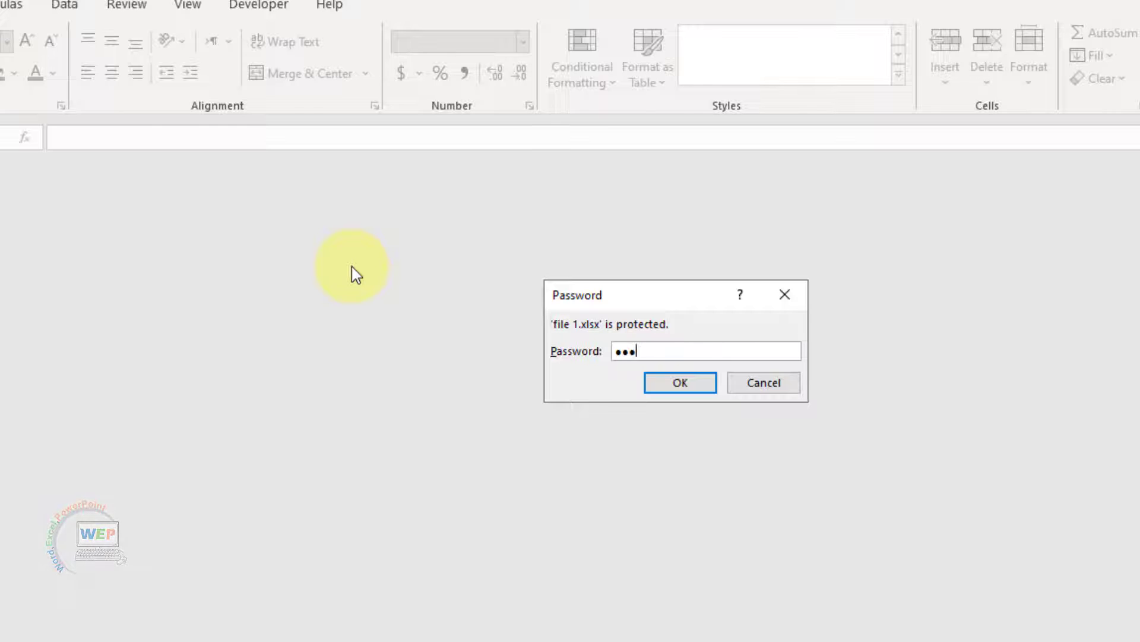
Submit the recovered open password and the write-access password to load the workbook.
key(Return)
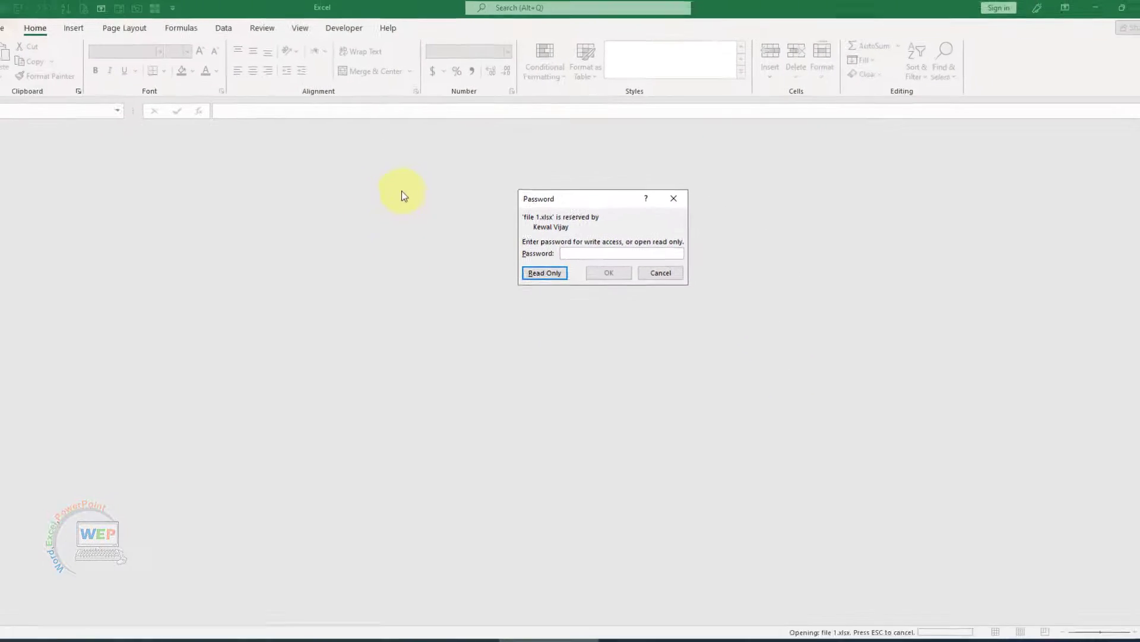
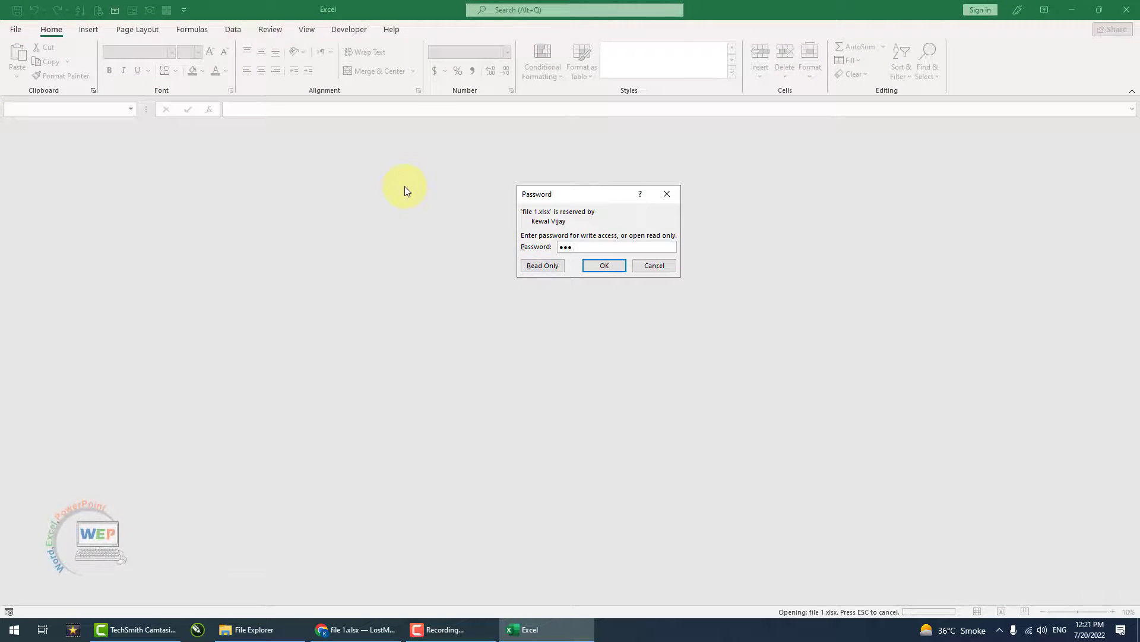
key(Return)
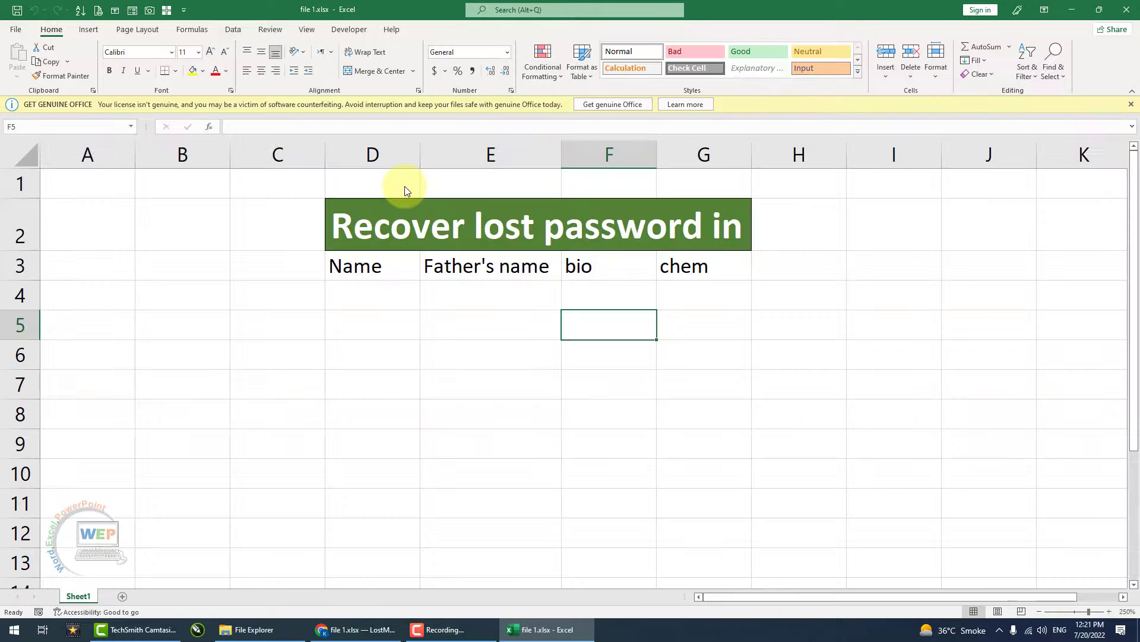